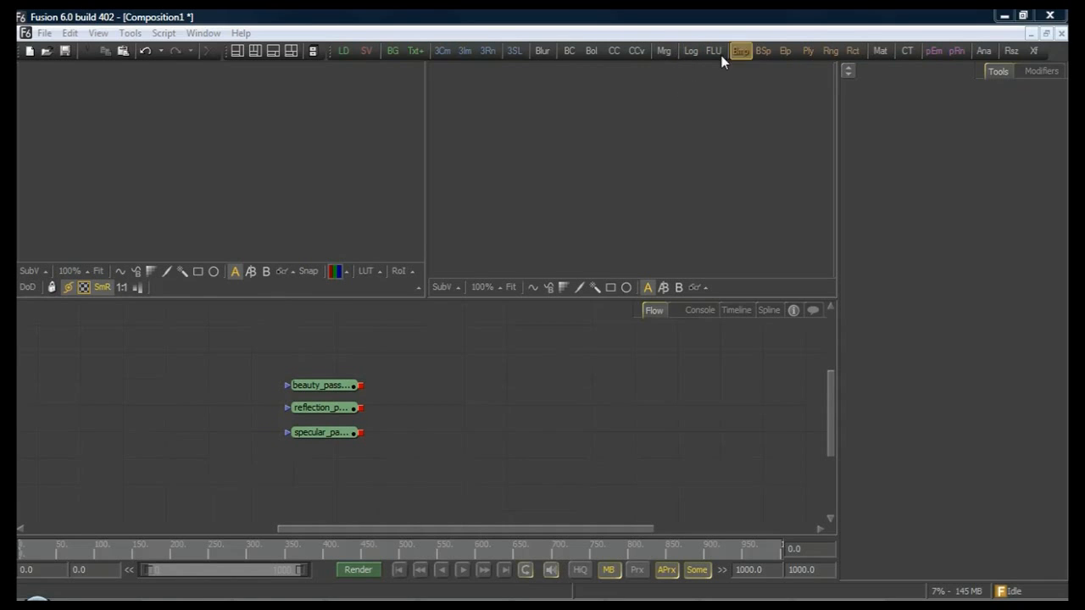
- Add a Merge tool to the flow and place it beside the three pass loaders
{"action": "left_click", "coordinate": [664, 50]}
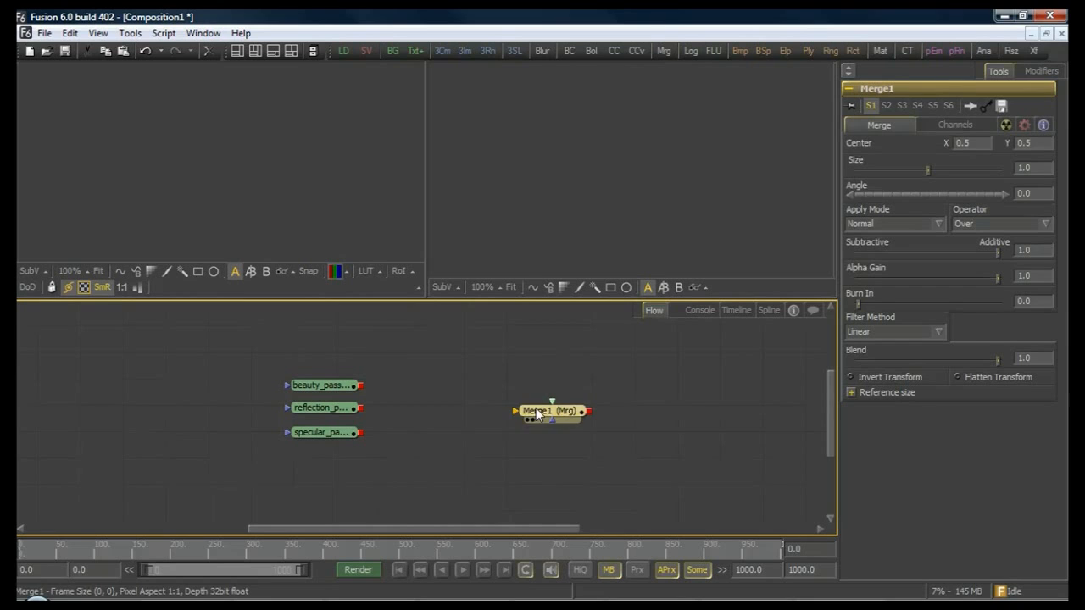
{"action": "left_click_drag", "start_coordinate": [535, 408], "coordinate": [417, 414]}
{"action": "left_click", "coordinate": [534, 434]}
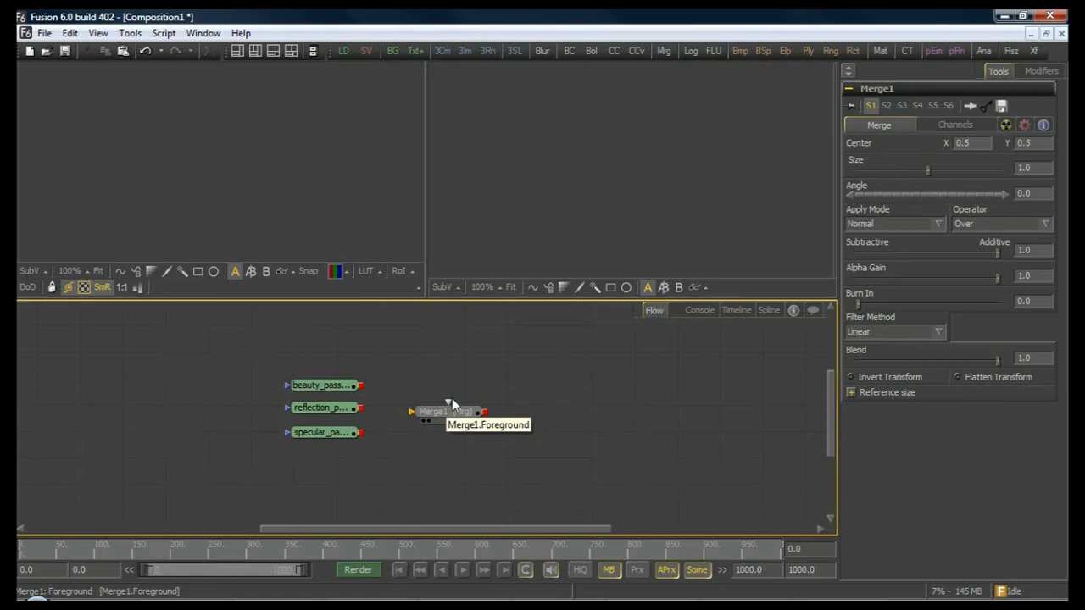
{"action": "left_click_drag", "start_coordinate": [434, 412], "coordinate": [441, 404]}
{"action": "left_click", "coordinate": [496, 446]}
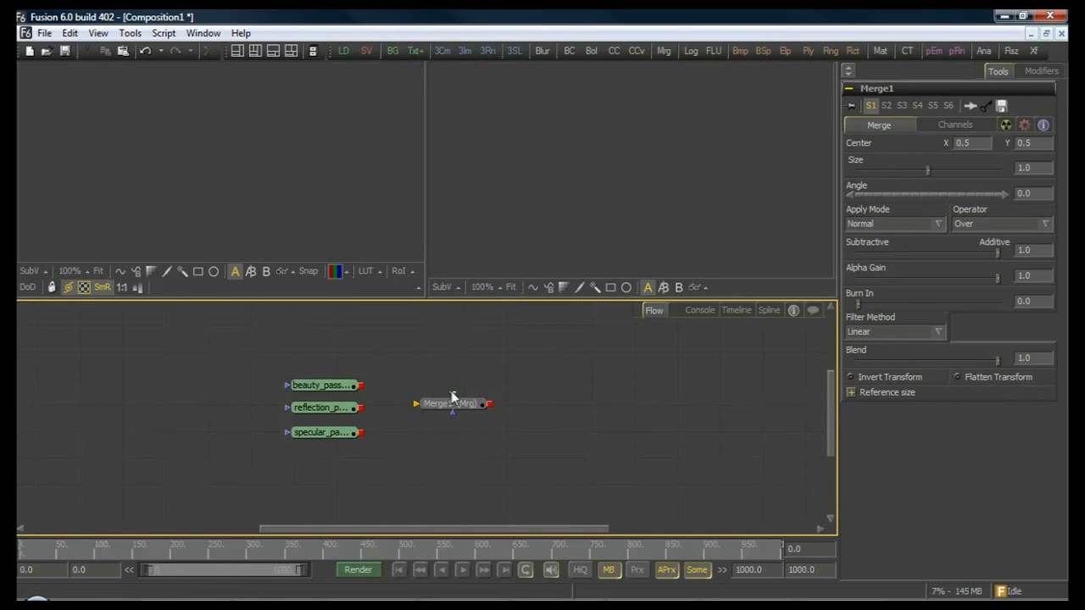
- Connect the beauty pass as background and the reflection pass as foreground of Merge1, and display the merge in the first viewer
{"action": "left_click_drag", "start_coordinate": [360, 385], "coordinate": [434, 413]}
{"action": "left_click", "coordinate": [434, 425]}
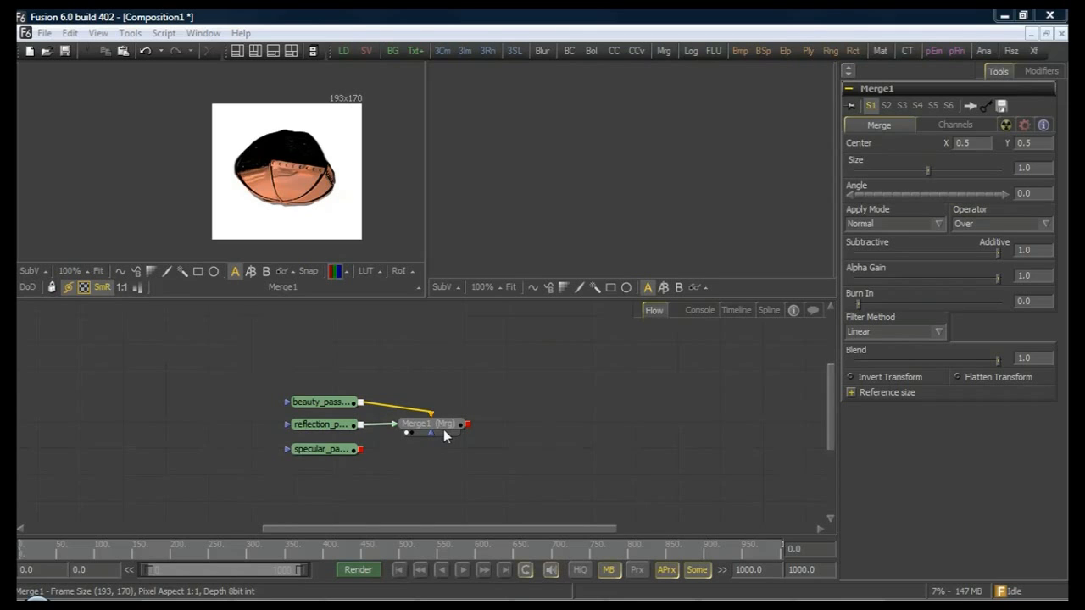
{"action": "left_click_drag", "start_coordinate": [443, 429], "coordinate": [362, 274]}
- Display the beauty, reflection and specular passes one after another in the first viewer to compare them
{"action": "left_click_drag", "start_coordinate": [333, 429], "coordinate": [306, 206]}
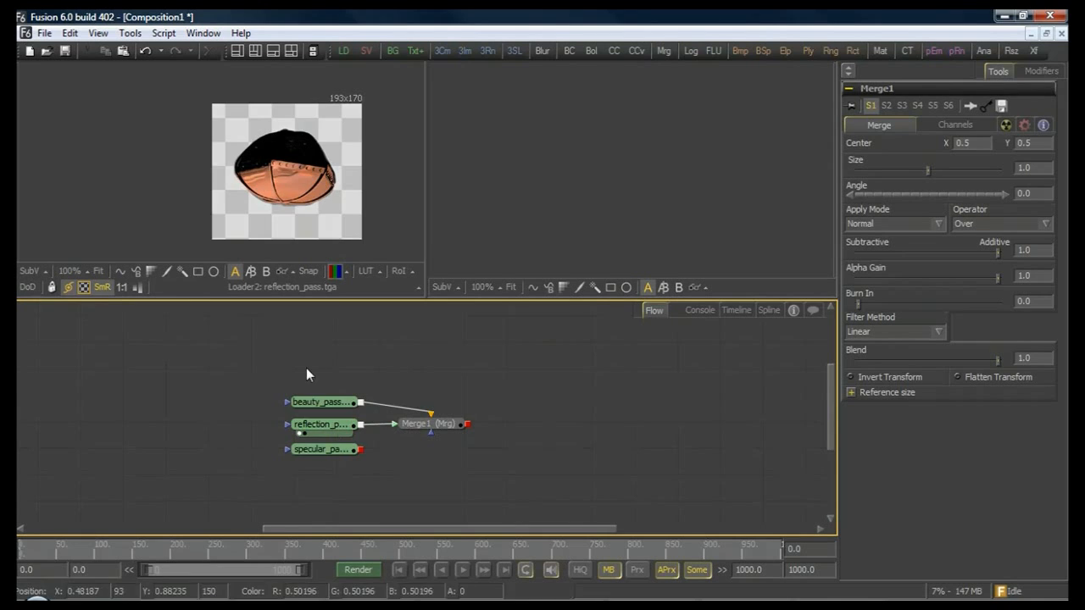
{"action": "left_click_drag", "start_coordinate": [308, 451], "coordinate": [303, 165]}
{"action": "left_click_drag", "start_coordinate": [309, 402], "coordinate": [306, 212]}
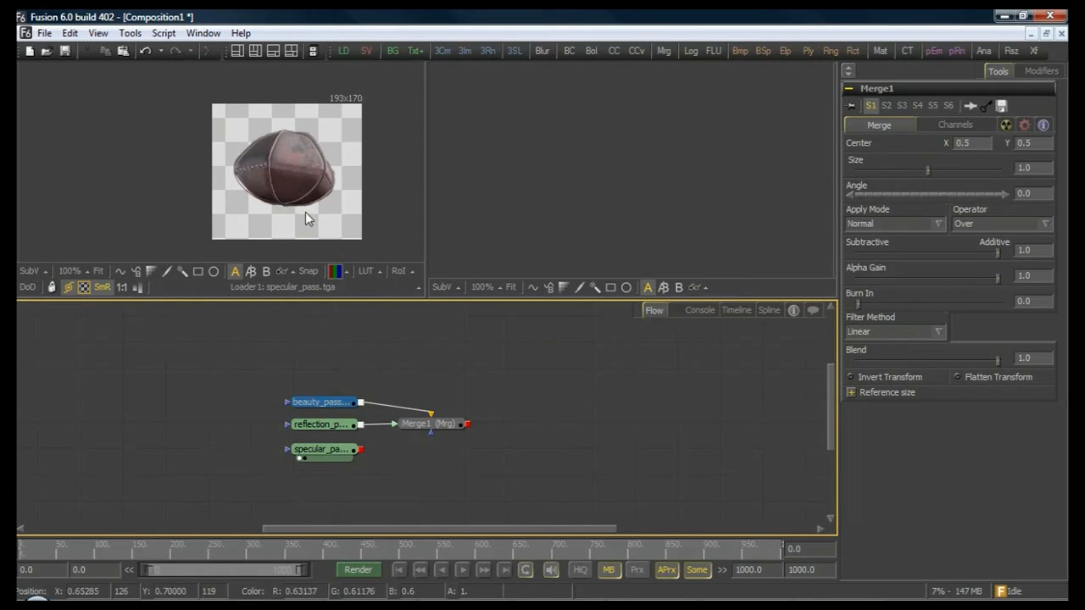
{"action": "left_click_drag", "start_coordinate": [315, 424], "coordinate": [323, 209]}
{"action": "left_click_drag", "start_coordinate": [322, 451], "coordinate": [319, 210]}
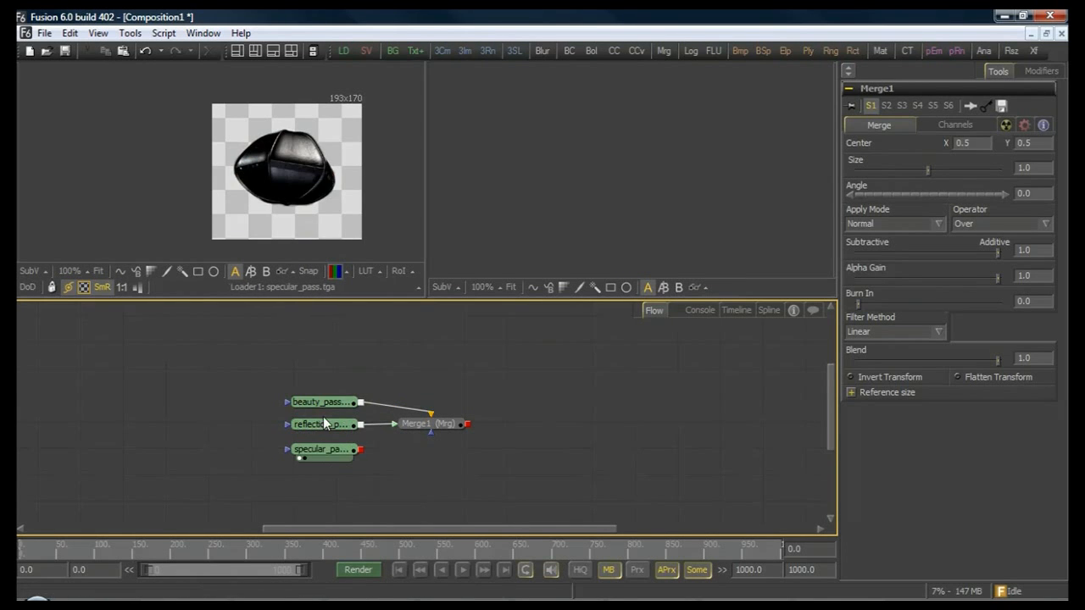
{"action": "left_click_drag", "start_coordinate": [326, 404], "coordinate": [320, 210]}
{"action": "left_click_drag", "start_coordinate": [332, 425], "coordinate": [321, 214]}
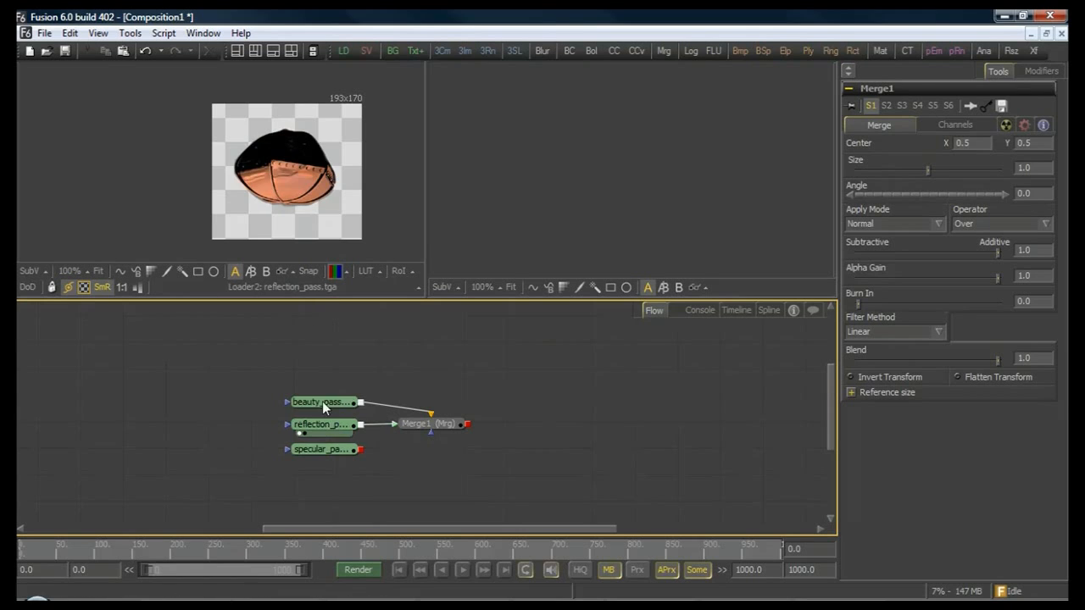
{"action": "left_click_drag", "start_coordinate": [327, 449], "coordinate": [315, 223]}
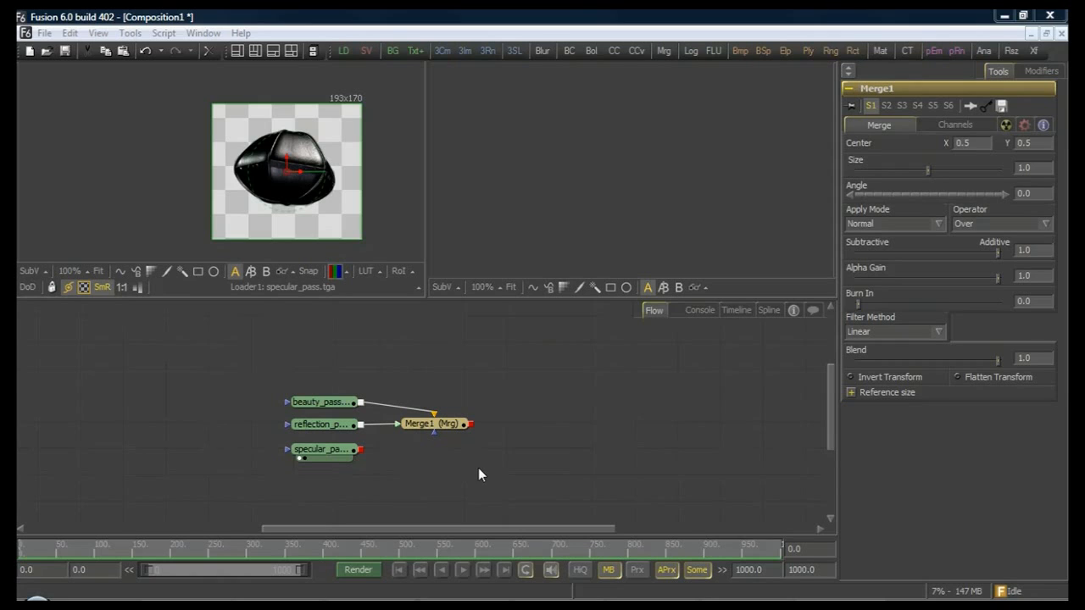
- Add a Polygon mask tool to the flow and connect it to the effect mask input of Merge1
{"action": "right_click", "coordinate": [517, 424]}
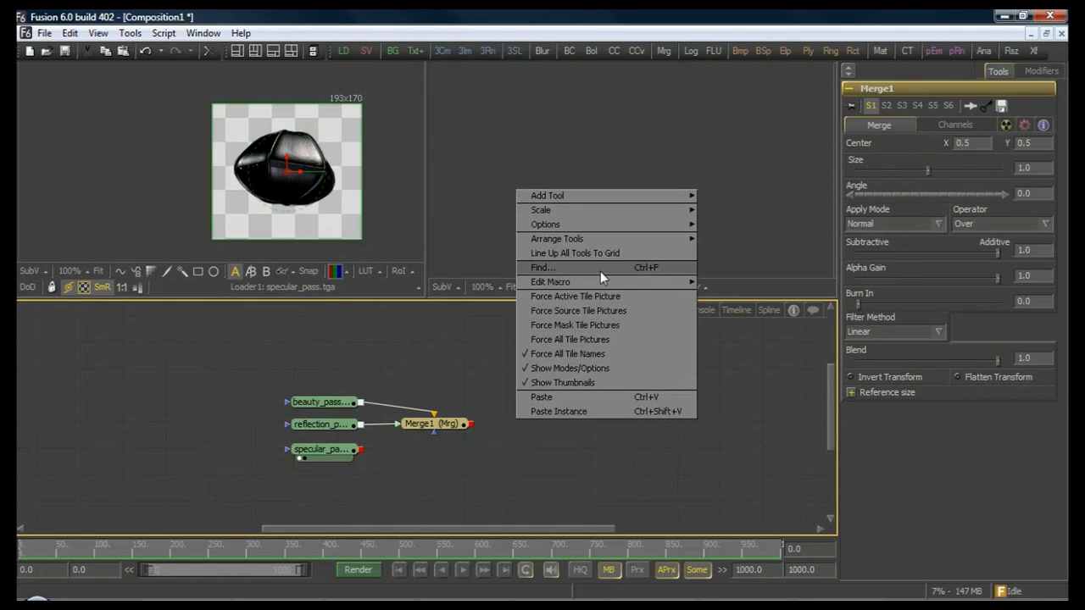
{"action": "mouse_move", "coordinate": [644, 210]}
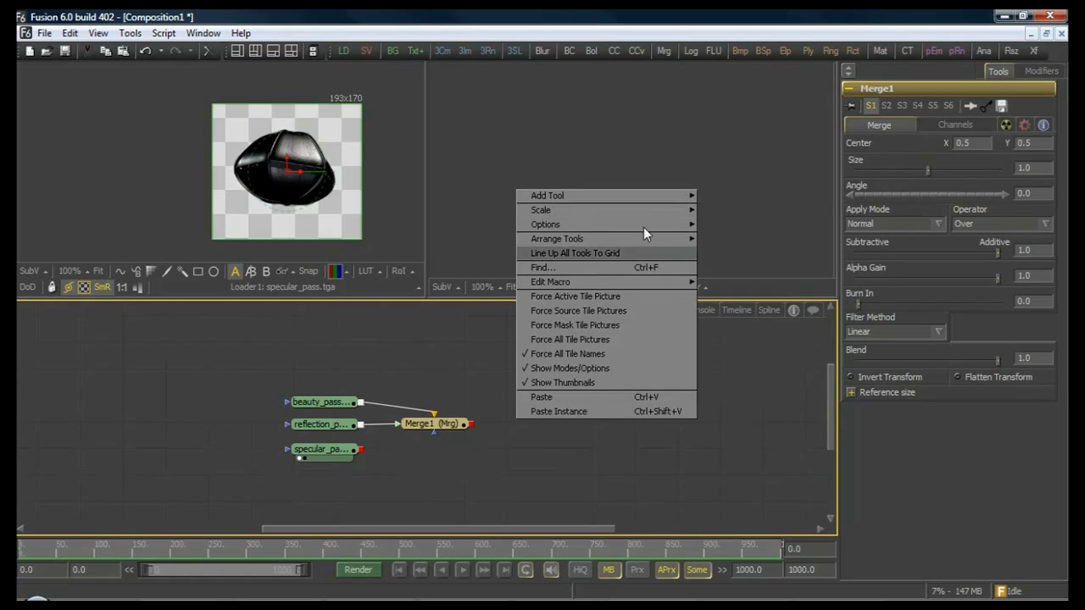
{"action": "mouse_move", "coordinate": [683, 196]}
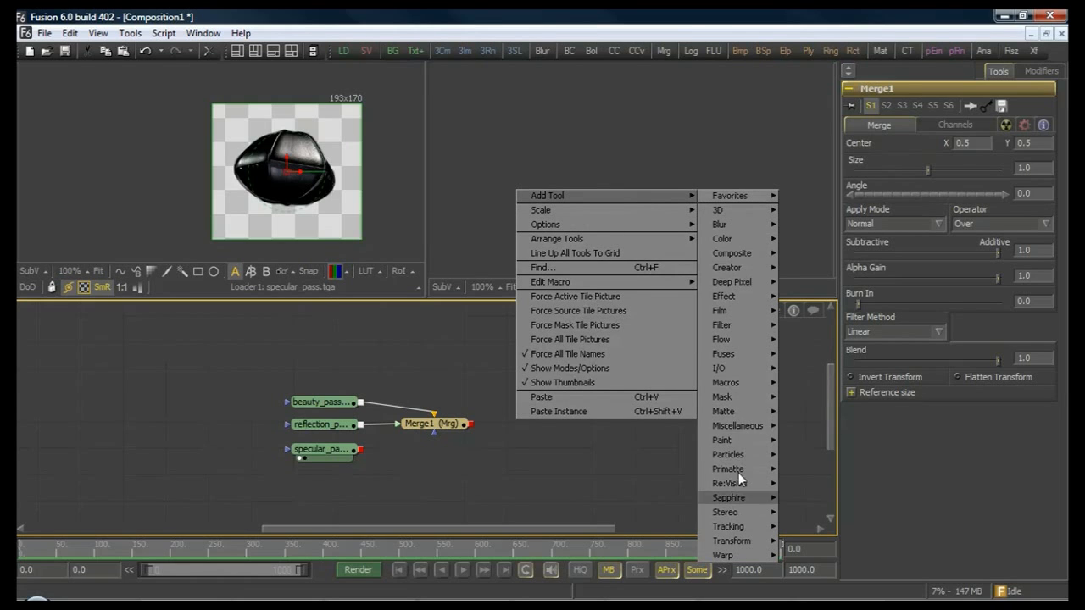
{"action": "mouse_move", "coordinate": [740, 398]}
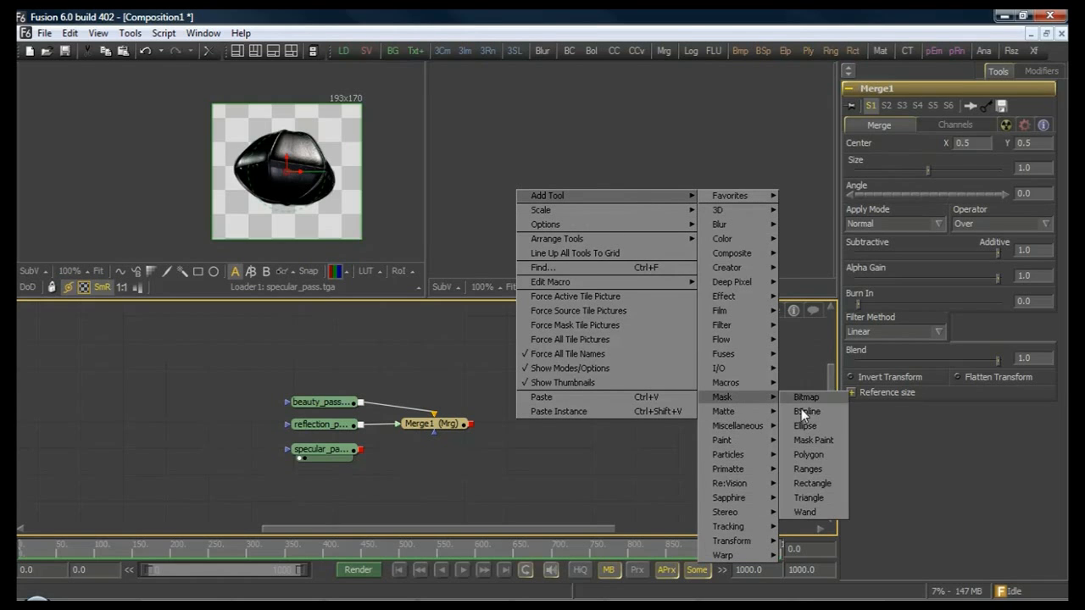
{"action": "left_click", "coordinate": [818, 454]}
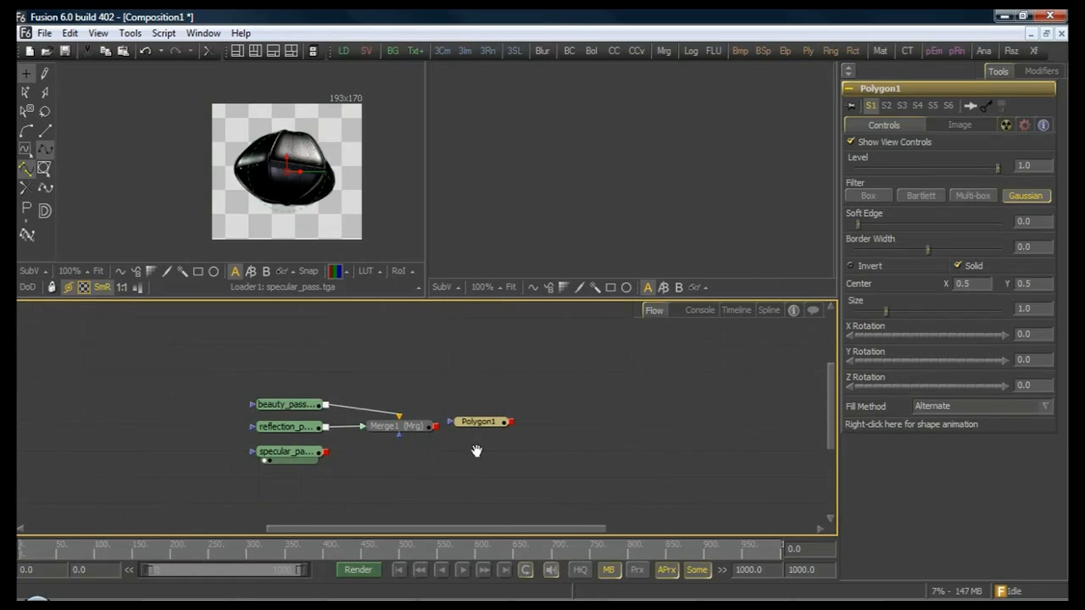
{"action": "left_click_drag", "start_coordinate": [536, 422], "coordinate": [439, 436]}
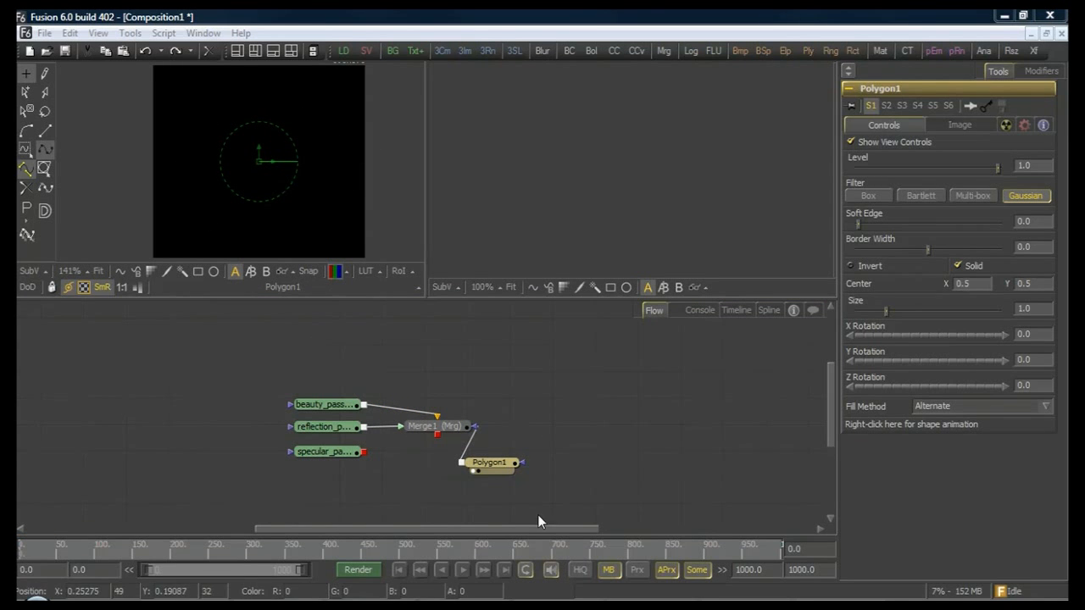
{"action": "left_click", "coordinate": [507, 462]}
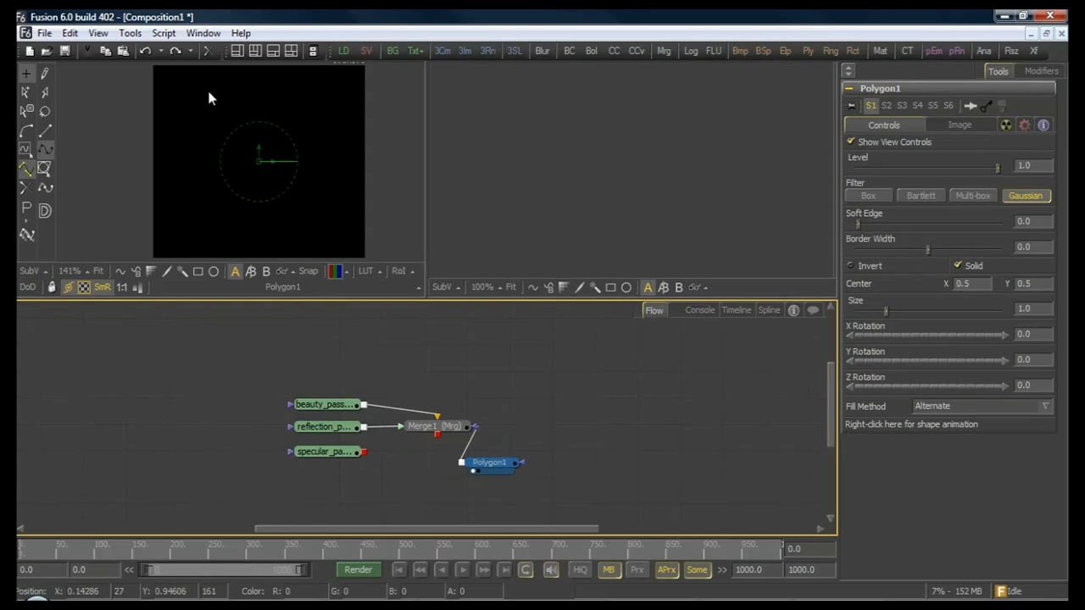
- Draw a closed six-point polygon mask covering most of the ball in the image centre
{"action": "left_click", "coordinate": [240, 81]}
{"action": "left_click", "coordinate": [185, 126]}
{"action": "left_click", "coordinate": [218, 193]}
{"action": "left_click", "coordinate": [304, 223]}
{"action": "left_click", "coordinate": [331, 159]}
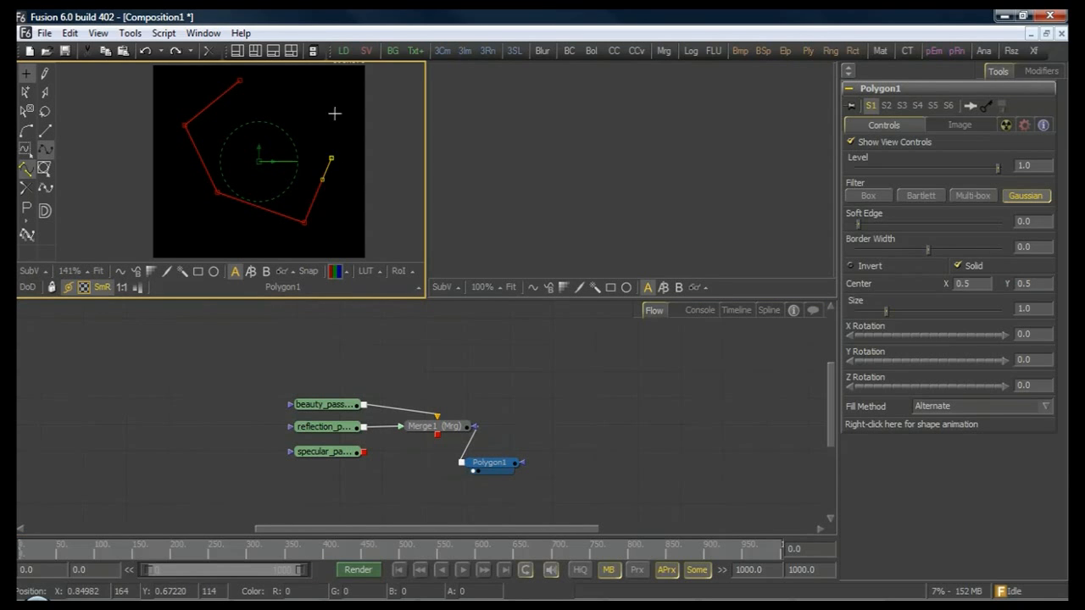
{"action": "left_click", "coordinate": [335, 112]}
{"action": "left_click", "coordinate": [240, 82]}
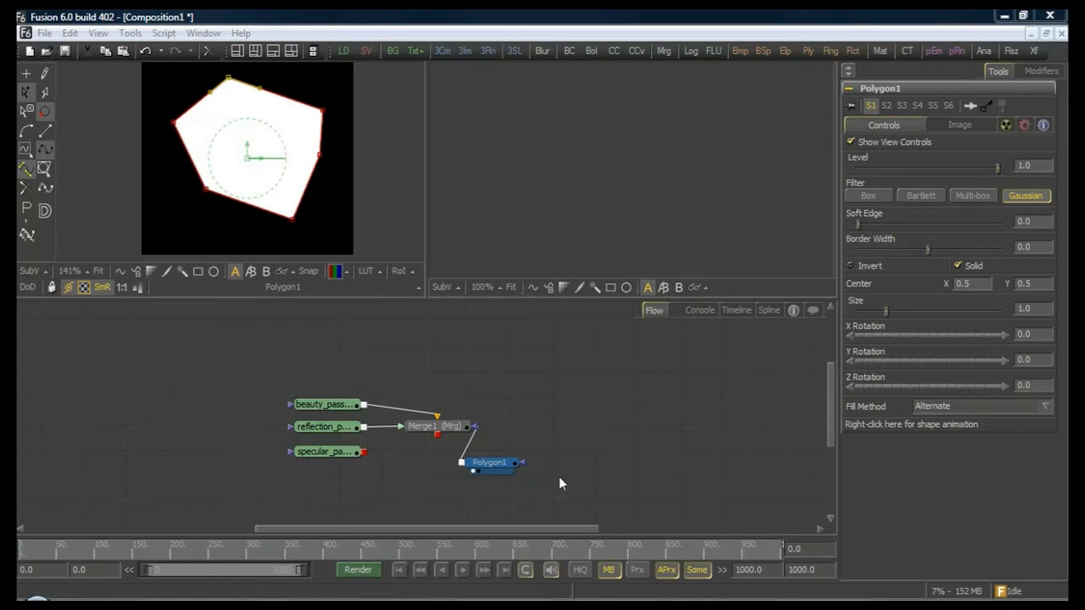
- Display the masked Merge1 result in the first viewer and the polygon mask in the second viewer
{"action": "left_click", "coordinate": [455, 429]}
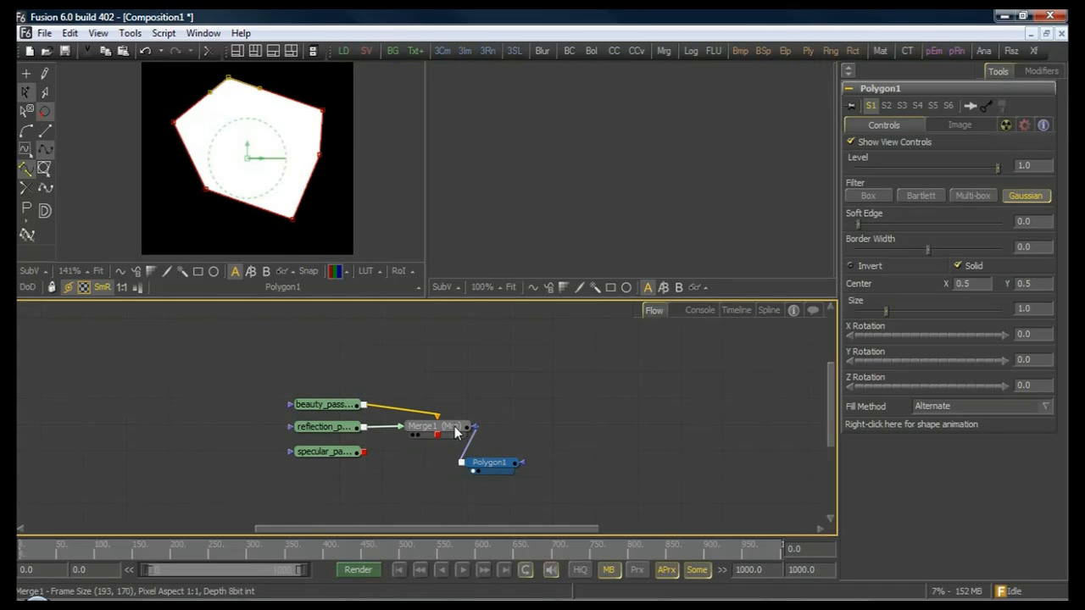
{"action": "left_click", "coordinate": [504, 465]}
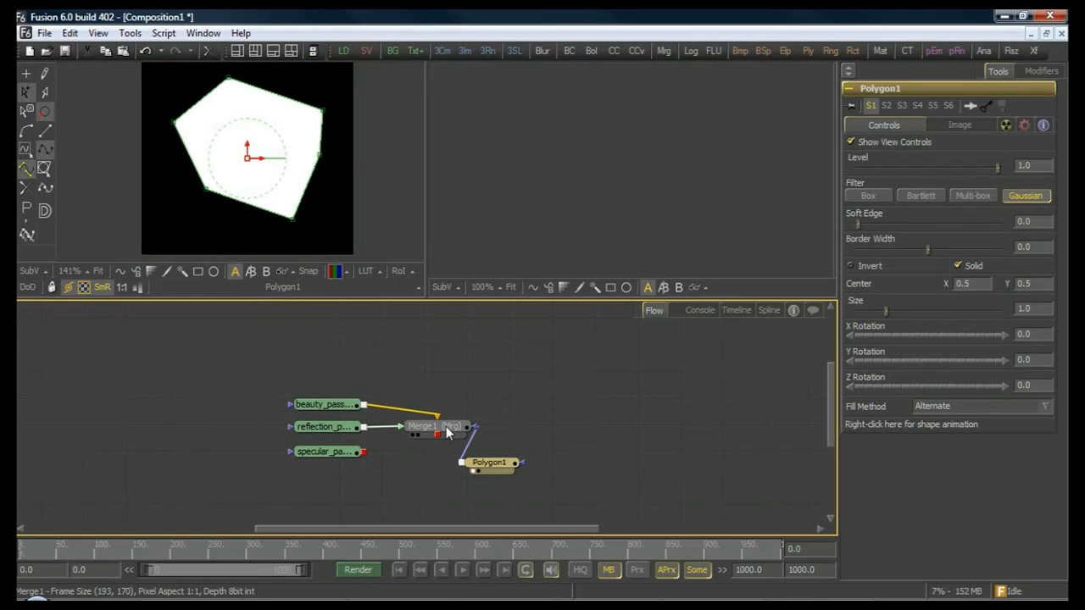
{"action": "left_click_drag", "start_coordinate": [449, 428], "coordinate": [422, 388]}
{"action": "left_click_drag", "start_coordinate": [268, 153], "coordinate": [268, 153]}
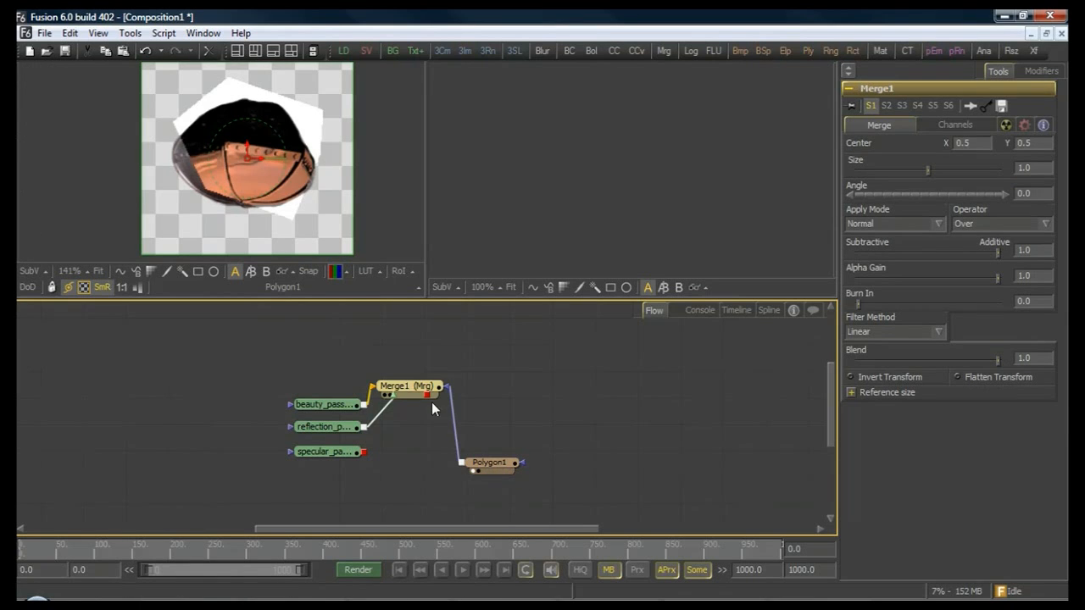
{"action": "left_click_drag", "start_coordinate": [506, 463], "coordinate": [574, 174]}
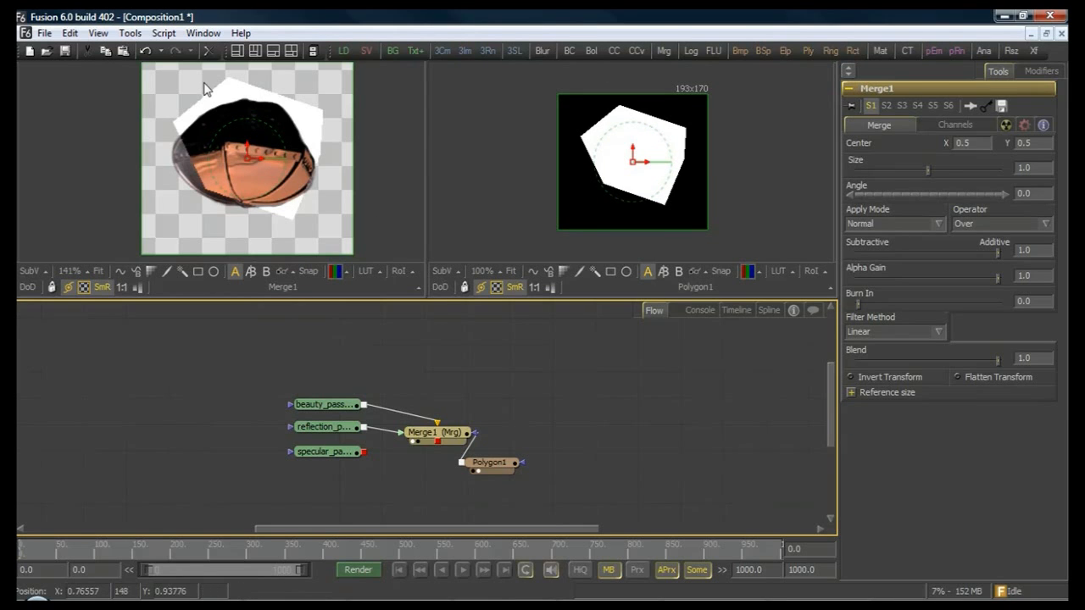
- Undo the last change in the flow and delete the Polygon mask attached to Merge1
{"action": "key", "text": "ctrl+z"}
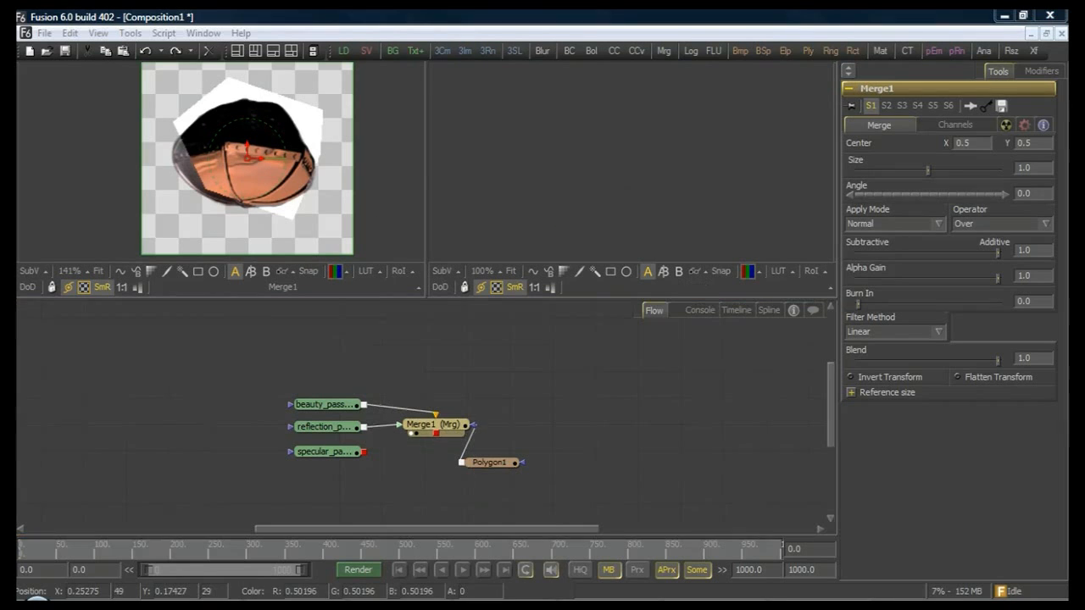
{"action": "left_click", "coordinate": [498, 463]}
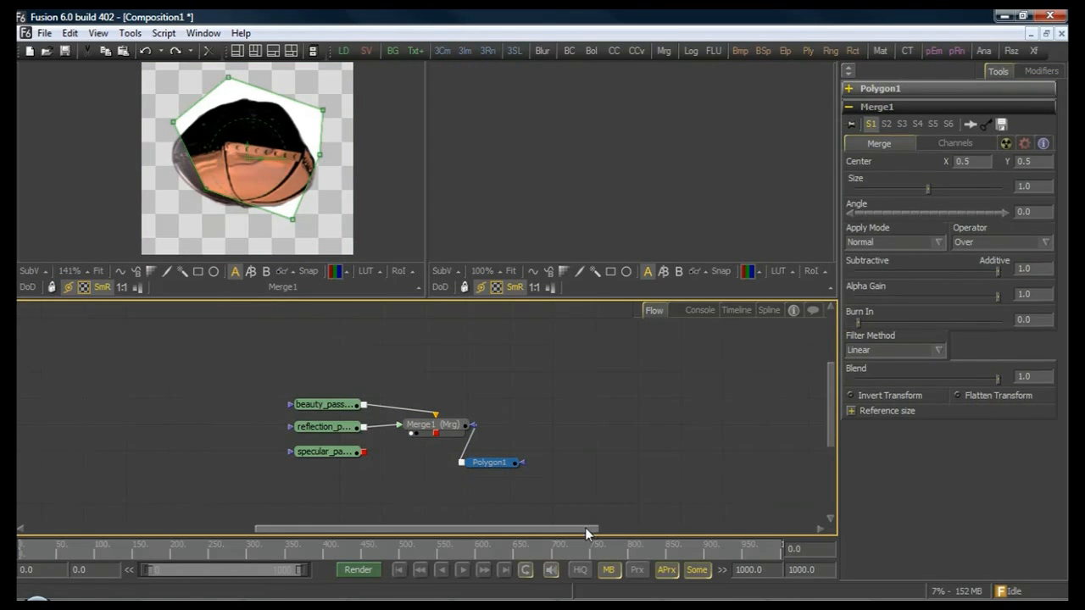
{"action": "key", "text": "Delete"}
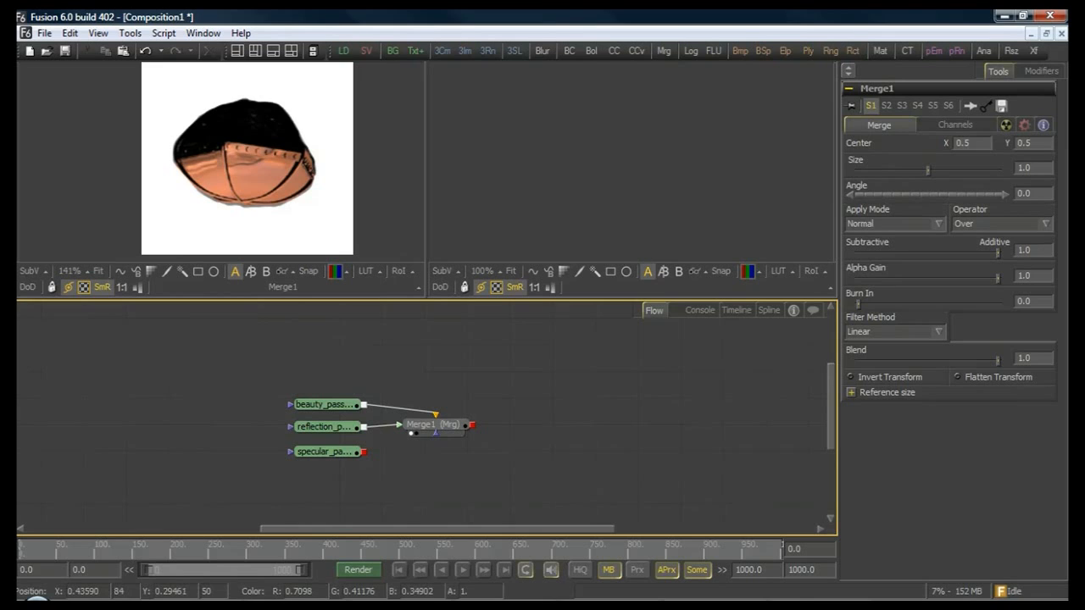
- Set Merge1's apply mode to Screen, switching it back to Normal once to compare the results
{"action": "left_click", "coordinate": [430, 425]}
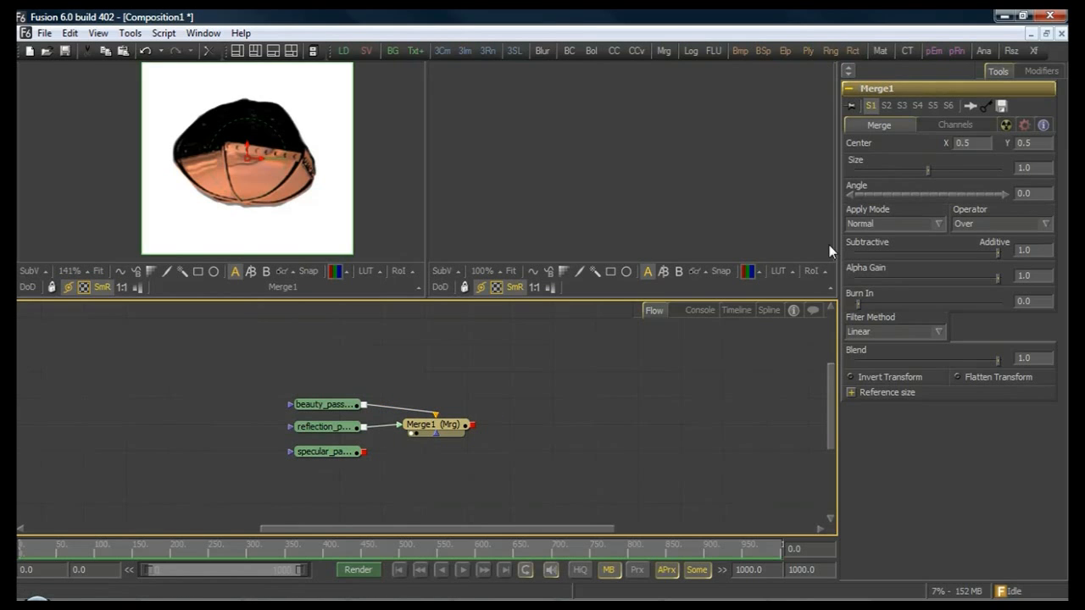
{"action": "left_click", "coordinate": [875, 224]}
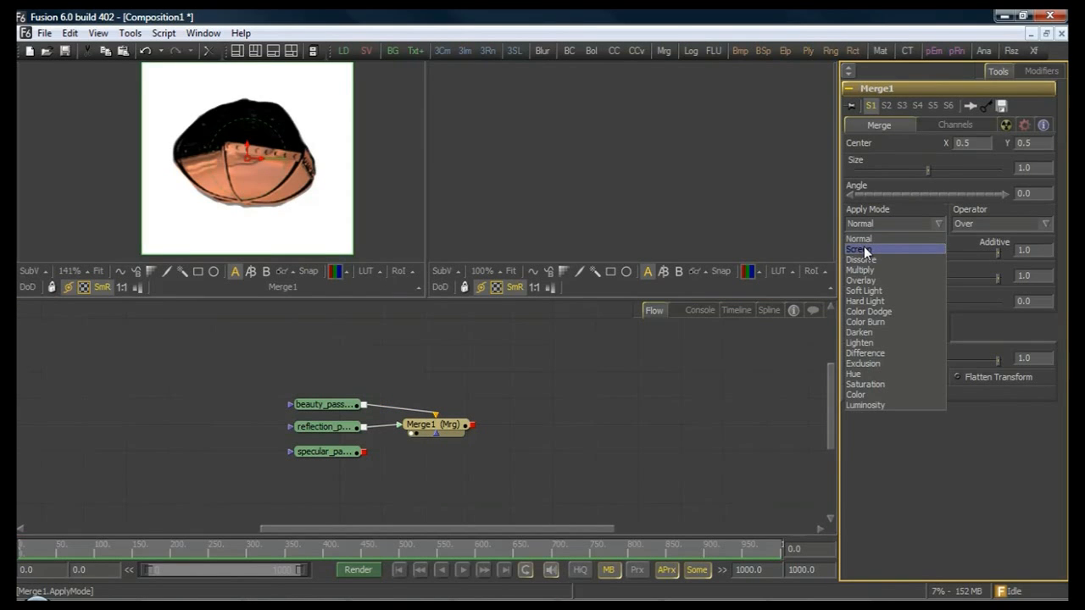
{"action": "left_click", "coordinate": [866, 250]}
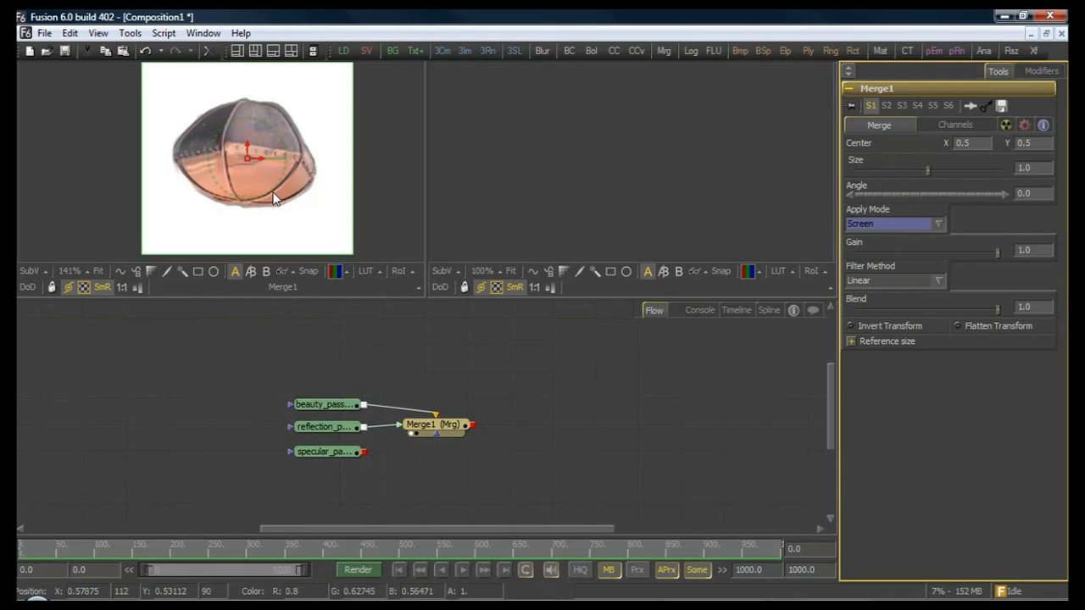
{"action": "left_click", "coordinate": [877, 224]}
{"action": "left_click", "coordinate": [877, 234]}
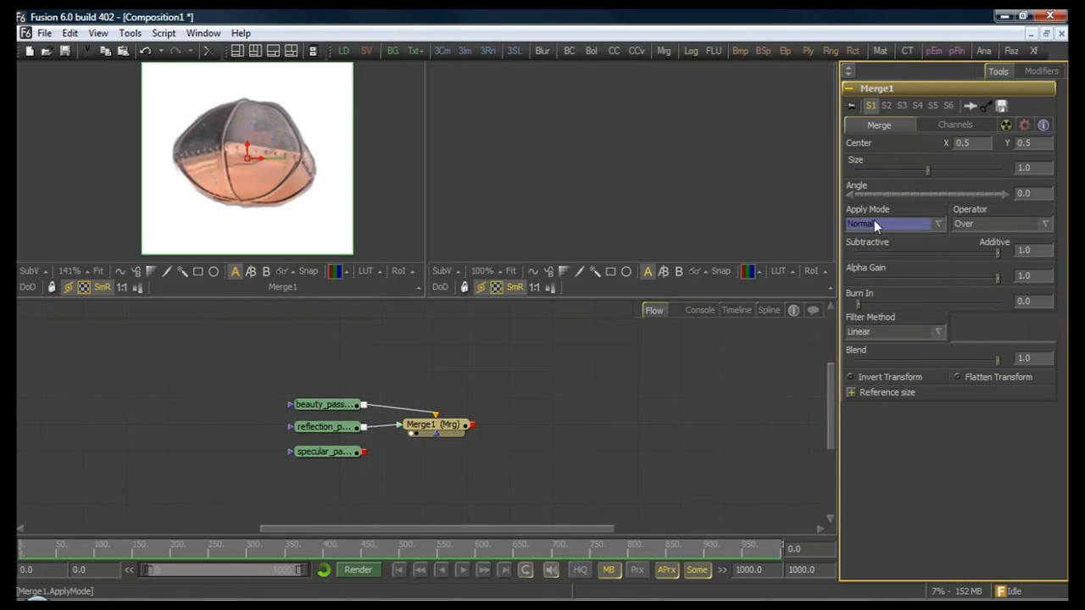
{"action": "left_click", "coordinate": [874, 219]}
{"action": "left_click", "coordinate": [875, 247]}
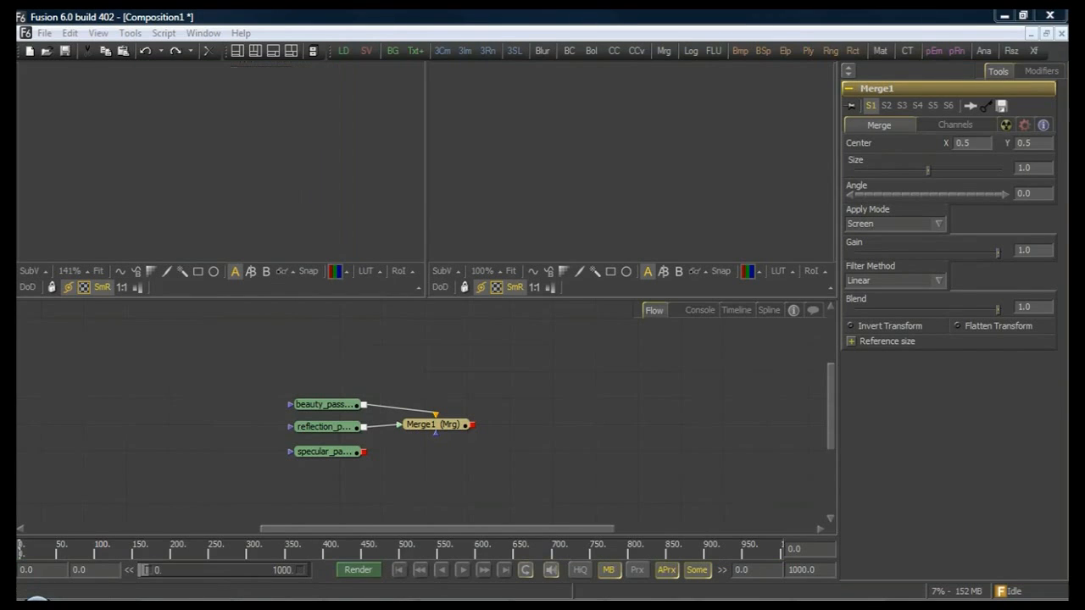
- Add a second Merge with Merge1's output as its background and the specular pass as its foreground
{"action": "left_click_drag", "start_coordinate": [667, 50], "coordinate": [522, 450]}
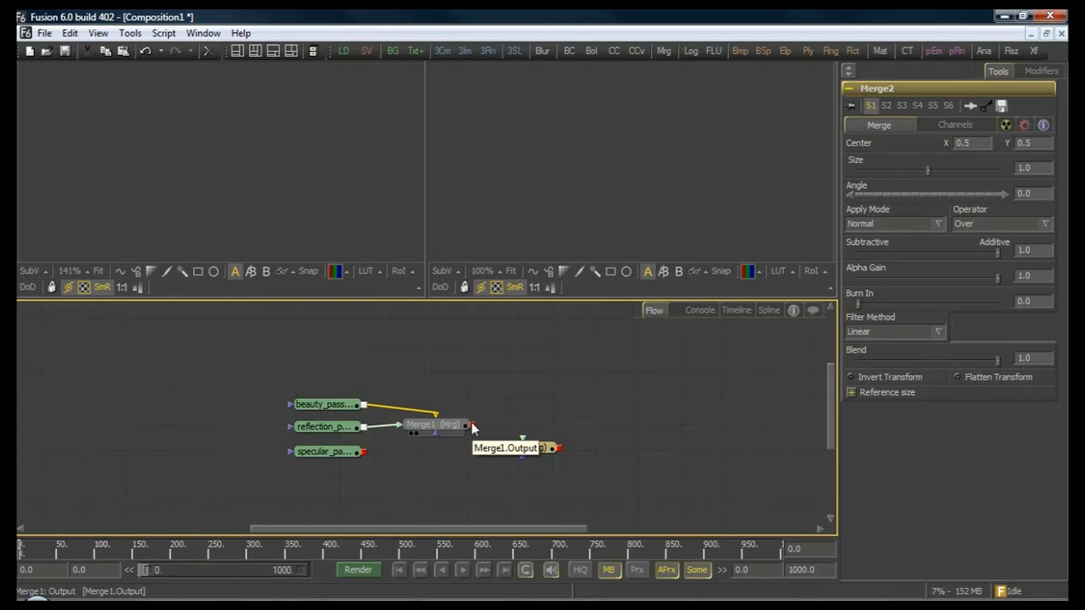
{"action": "left_click_drag", "start_coordinate": [473, 426], "coordinate": [509, 447]}
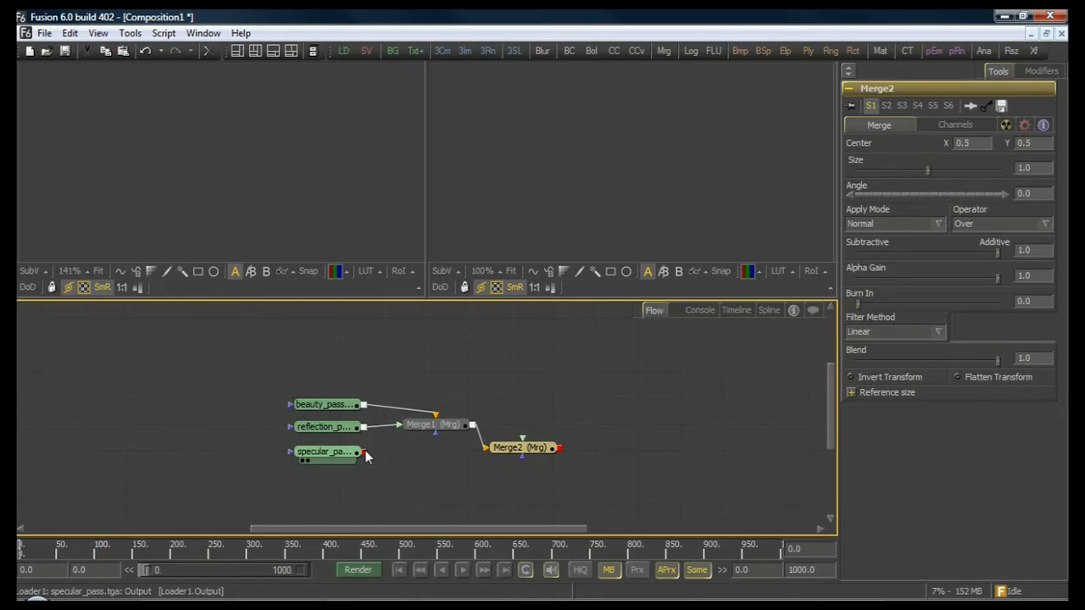
{"action": "left_click_drag", "start_coordinate": [364, 451], "coordinate": [517, 449]}
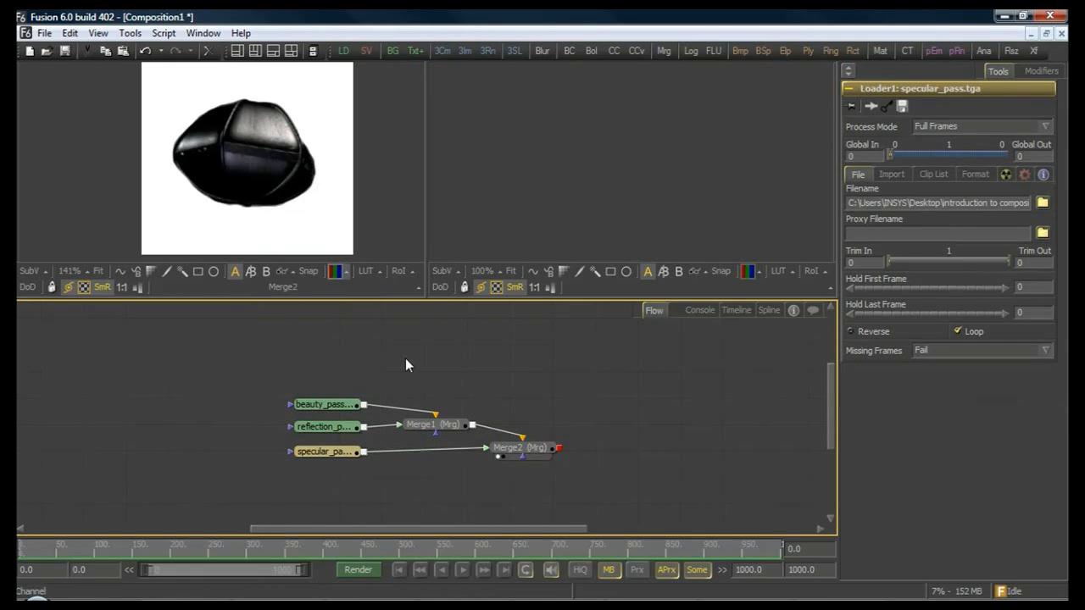
- Set Merge2's apply mode to Screen
{"action": "left_click", "coordinate": [519, 447]}
{"action": "left_click", "coordinate": [339, 453]}
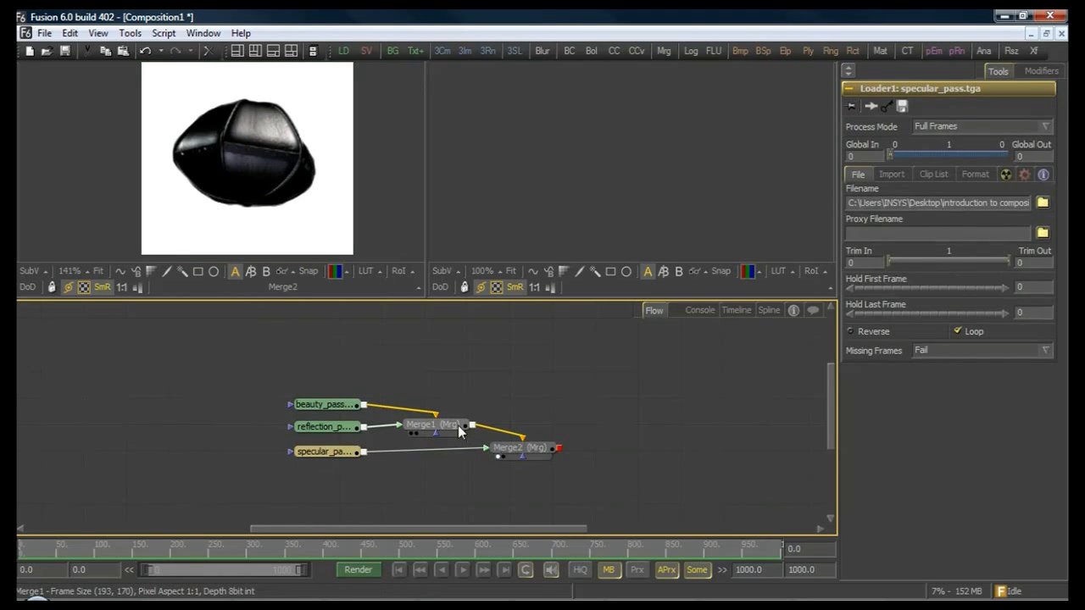
{"action": "left_click", "coordinate": [457, 426]}
{"action": "left_click", "coordinate": [519, 447]}
{"action": "left_click", "coordinate": [875, 220]}
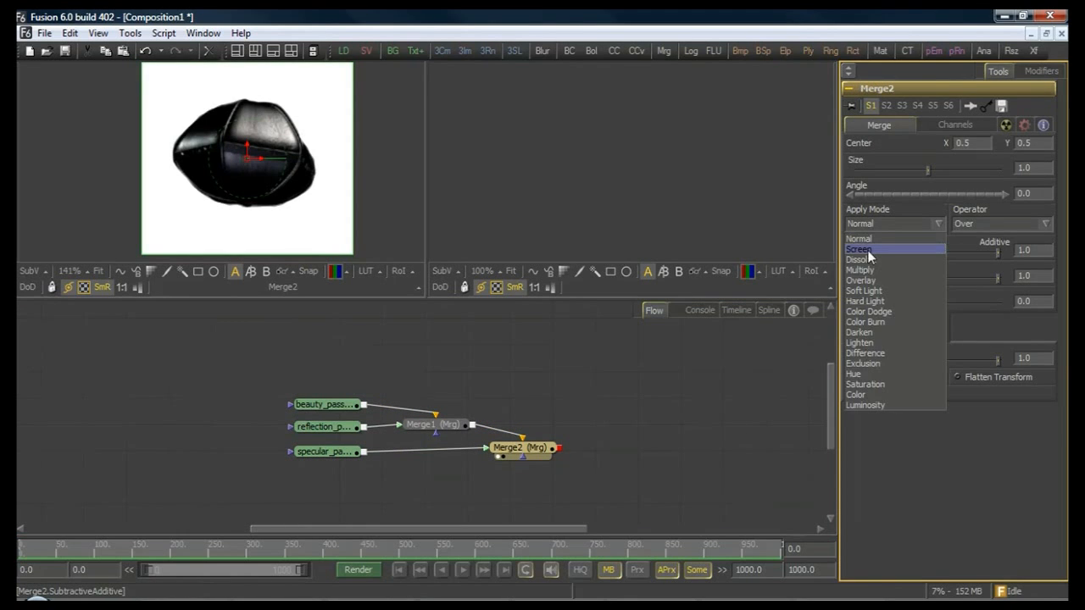
{"action": "left_click", "coordinate": [867, 251]}
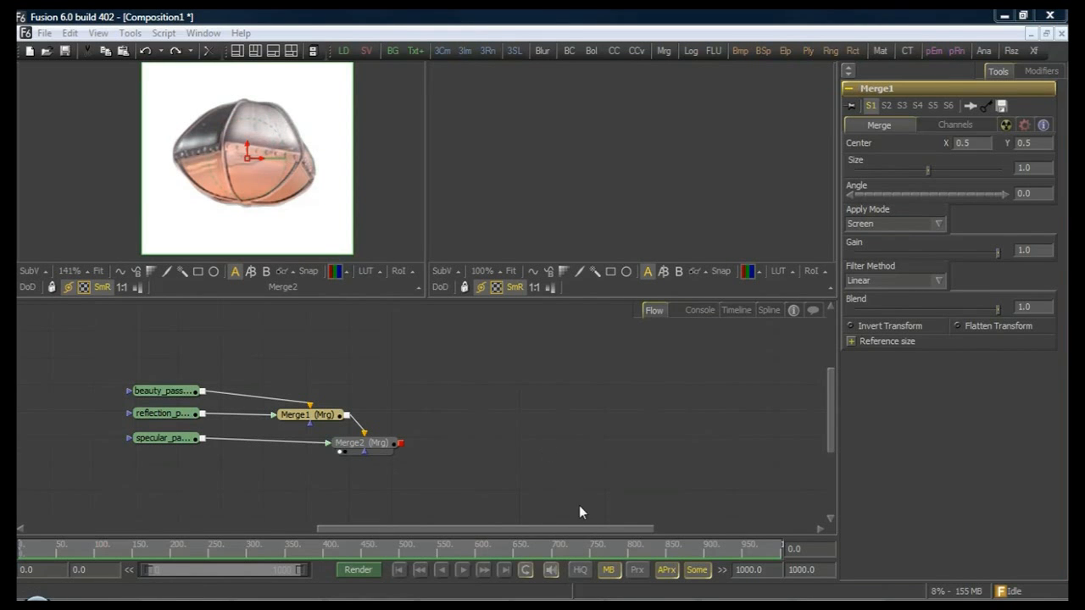
- Spread the beauty pass, reflection pass and Merge1 nodes apart in the flow to free space between them
{"action": "left_click_drag", "start_coordinate": [118, 360], "coordinate": [324, 424]}
{"action": "left_click", "coordinate": [325, 386]}
{"action": "left_click_drag", "start_coordinate": [130, 353], "coordinate": [324, 419]}
{"action": "left_click_drag", "start_coordinate": [324, 419], "coordinate": [335, 383]}
{"action": "left_click", "coordinate": [400, 388]}
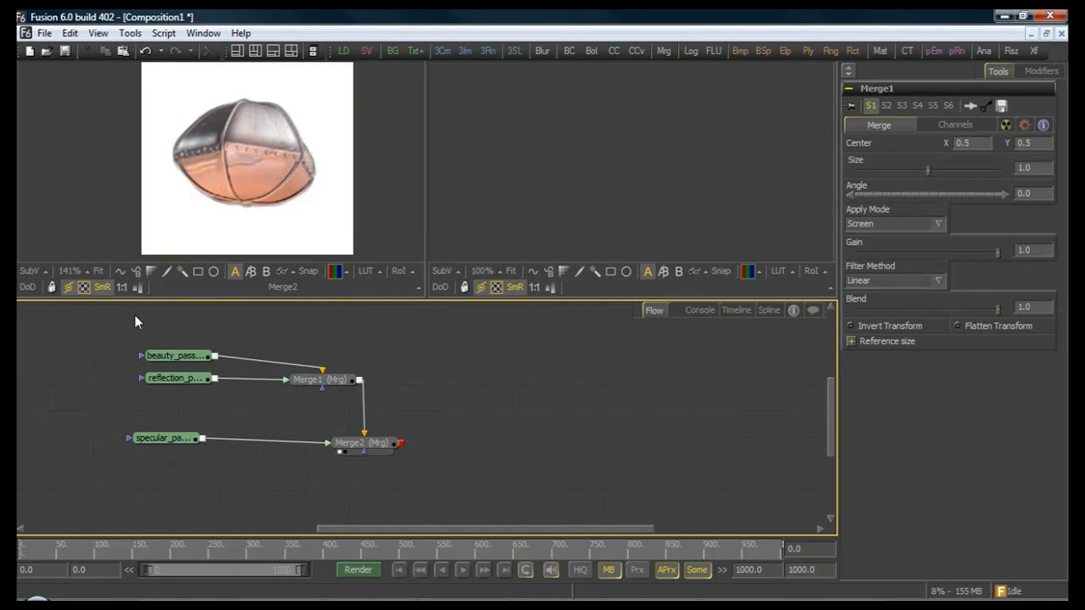
{"action": "left_click_drag", "start_coordinate": [200, 356], "coordinate": [199, 313]}
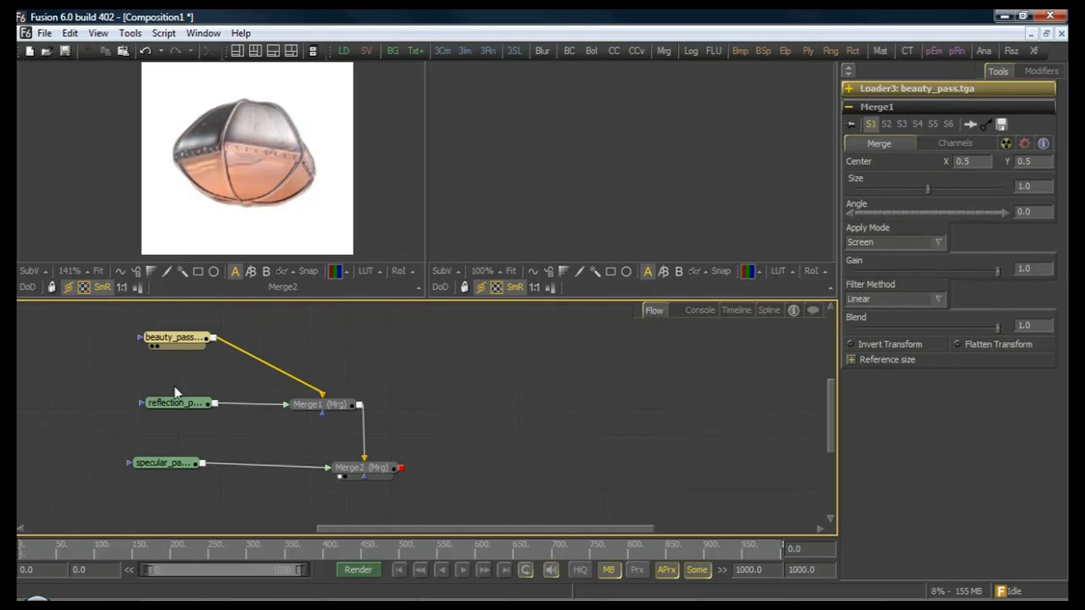
{"action": "left_click_drag", "start_coordinate": [178, 402], "coordinate": [171, 405]}
- Insert a Color Corrector between the reflection pass and Merge1 and display its result in the first viewer
{"action": "left_click", "coordinate": [538, 361]}
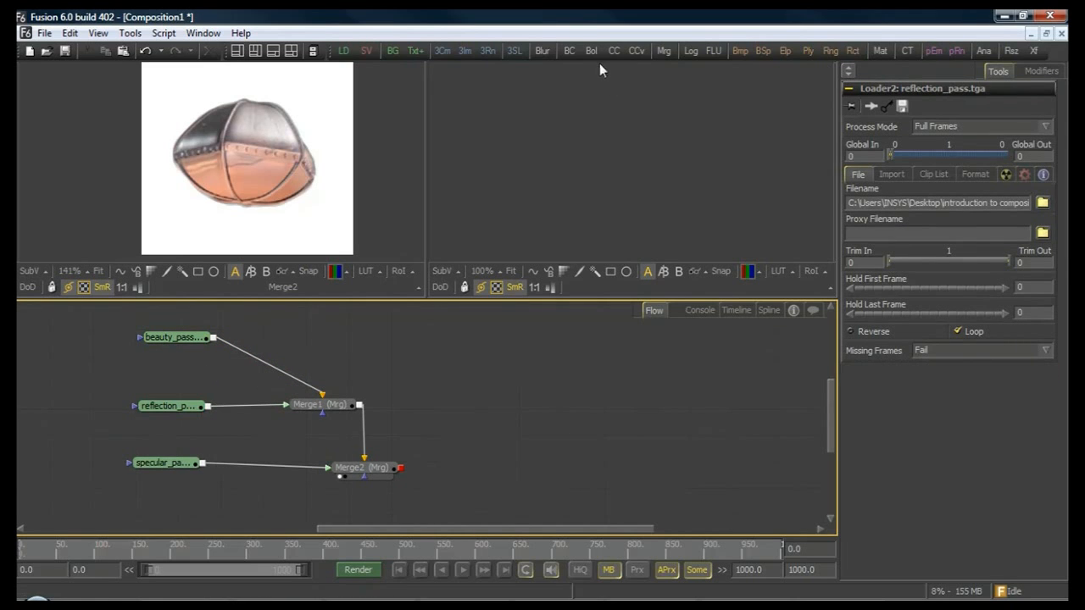
{"action": "left_click_drag", "start_coordinate": [244, 409], "coordinate": [276, 409]}
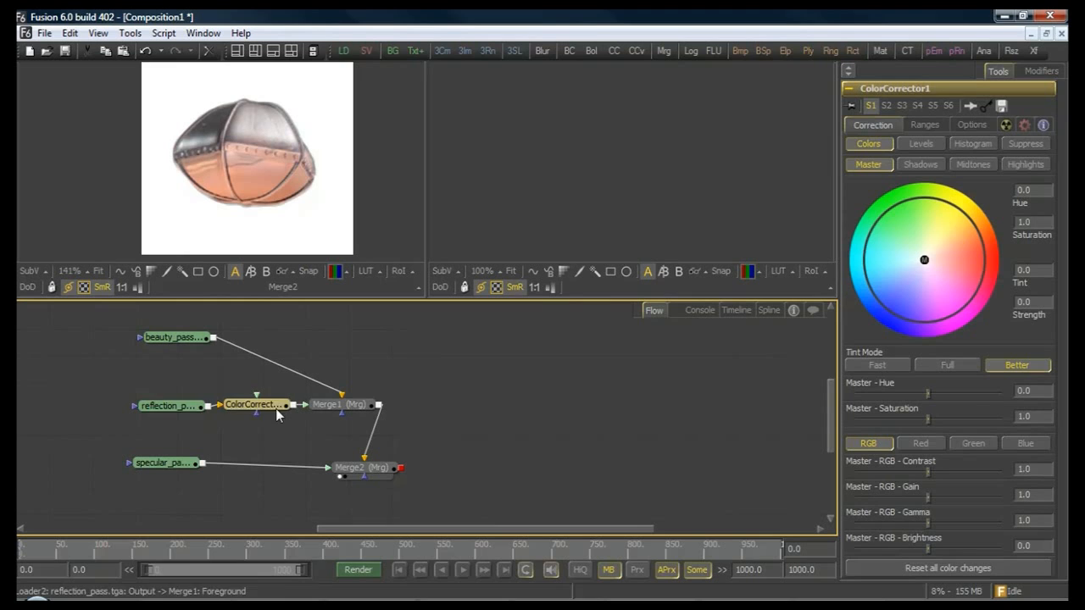
{"action": "left_click", "coordinate": [178, 412]}
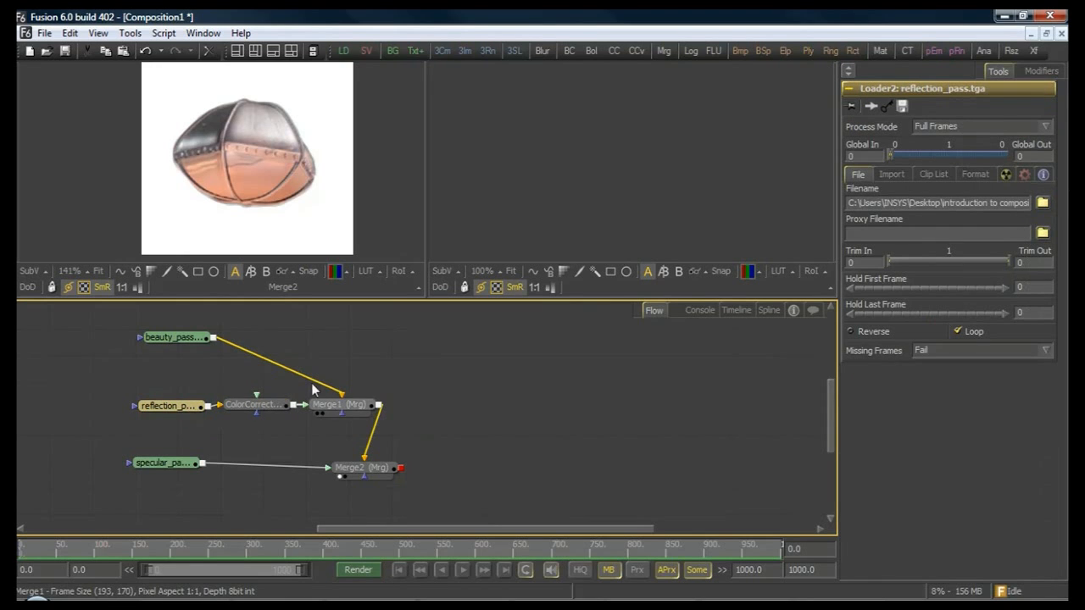
{"action": "left_click", "coordinate": [258, 404]}
{"action": "left_click_drag", "start_coordinate": [373, 475], "coordinate": [373, 462]}
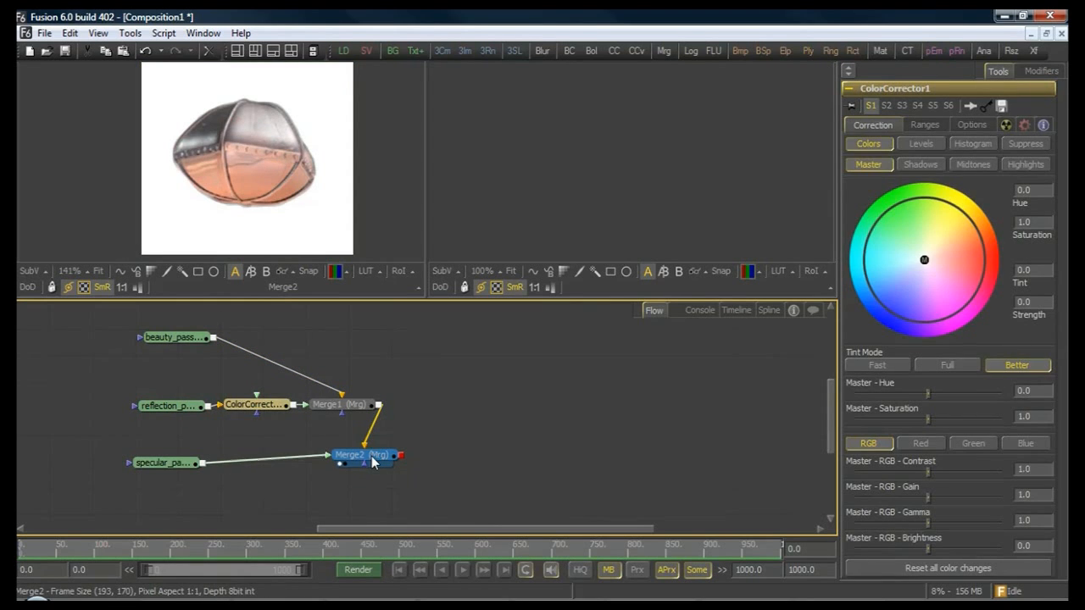
{"action": "left_click", "coordinate": [280, 408]}
{"action": "key", "text": "1"}
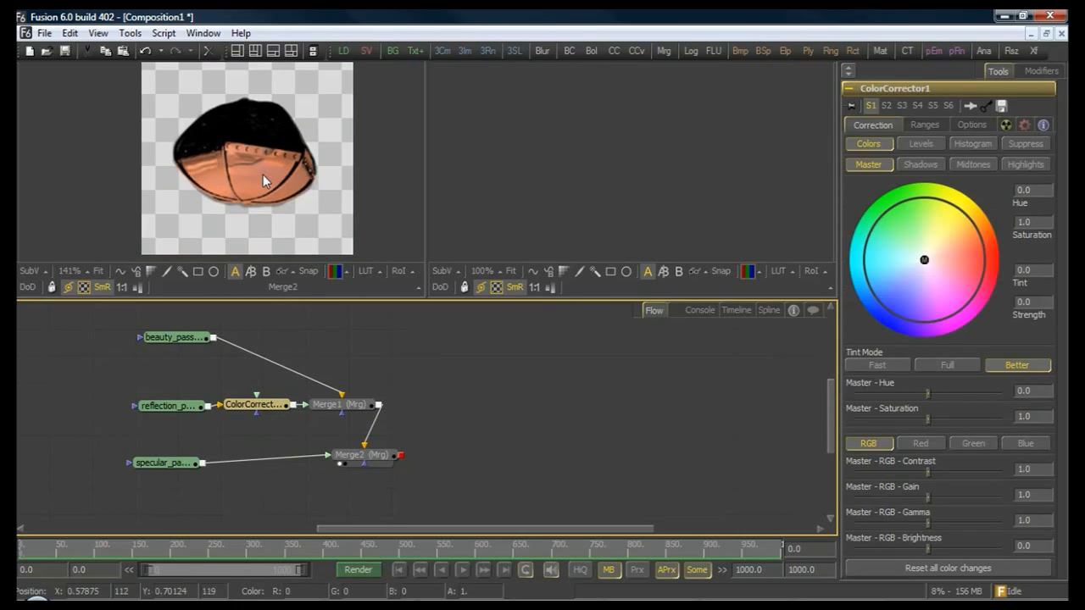
- Tint the reflection pass toward blue and finally toward red with the Color Corrector, previewing the Merge1 and Merge2 results
{"action": "left_click_drag", "start_coordinate": [924, 259], "coordinate": [896, 267]}
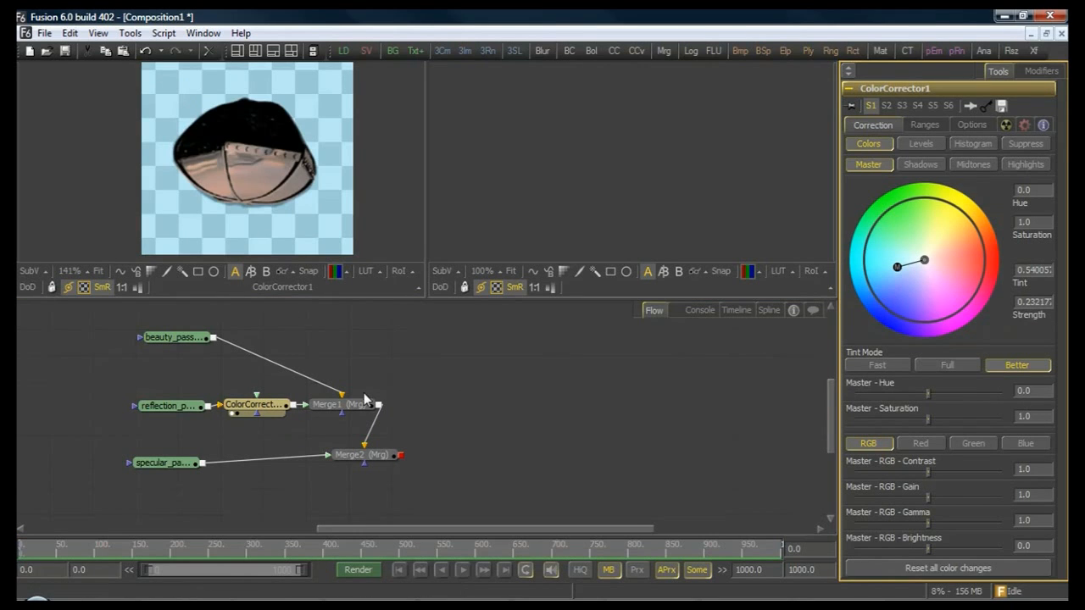
{"action": "left_click_drag", "start_coordinate": [356, 405], "coordinate": [262, 206]}
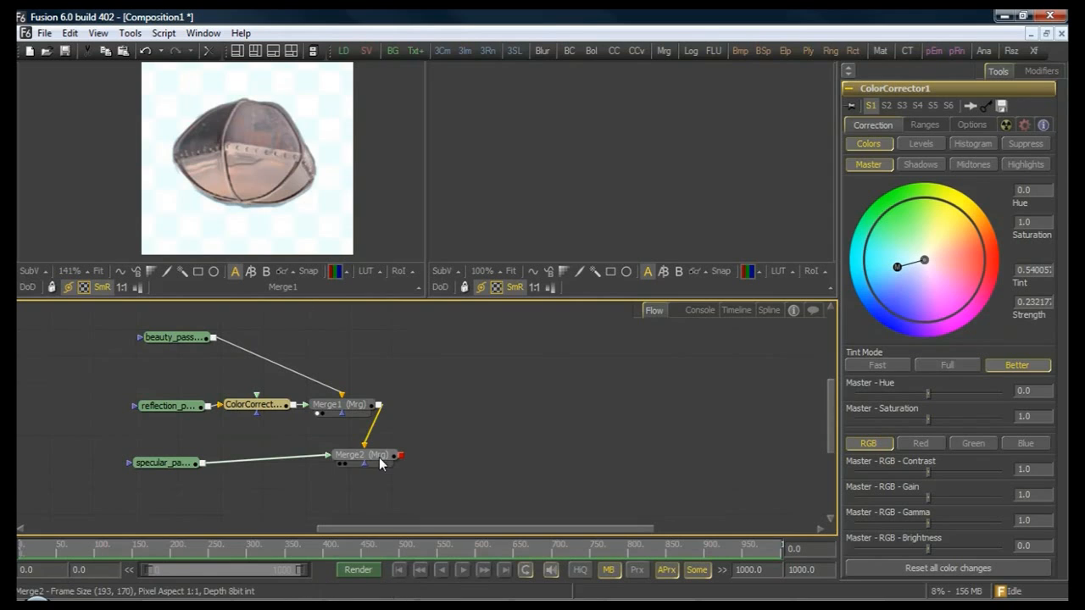
{"action": "left_click_drag", "start_coordinate": [358, 455], "coordinate": [297, 178]}
{"action": "left_click_drag", "start_coordinate": [897, 267], "coordinate": [959, 256]}
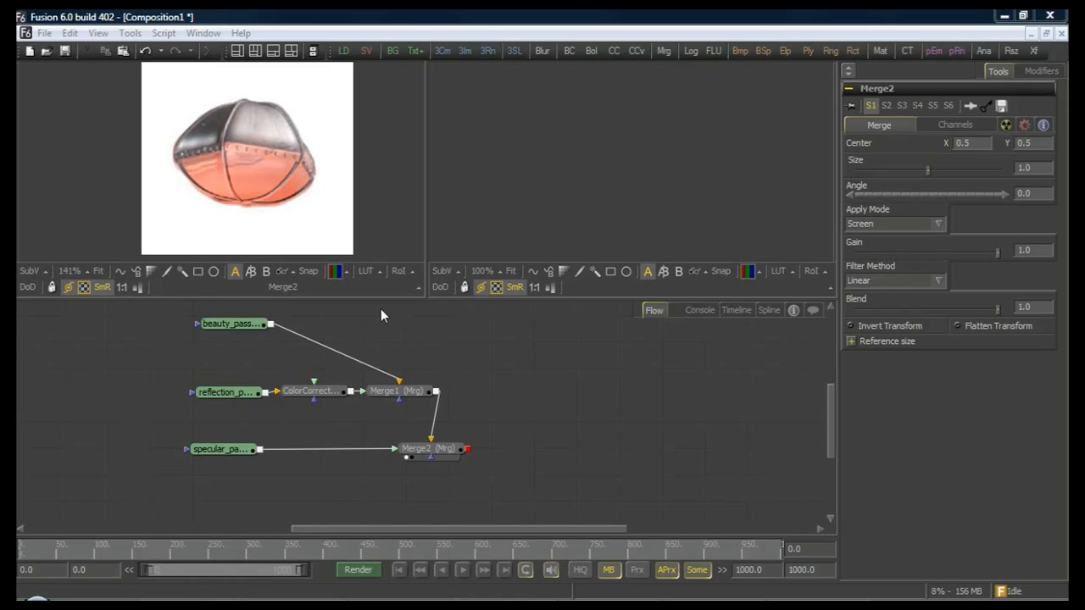
- Add a Saver that writes to final.tga in the fusion2_passes folder
{"action": "left_click", "coordinate": [372, 51]}
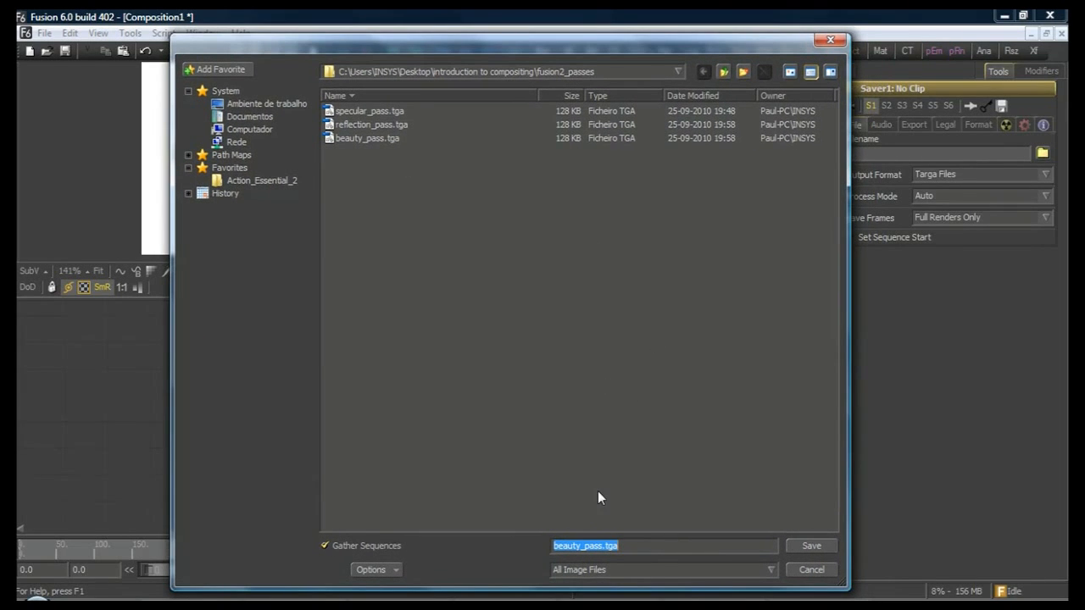
{"action": "left_click", "coordinate": [621, 545]}
{"action": "left_click_drag", "start_coordinate": [606, 546], "coordinate": [398, 506]}
{"action": "key", "text": "BackSpace"}
{"action": "type", "text": "fin.tg"}
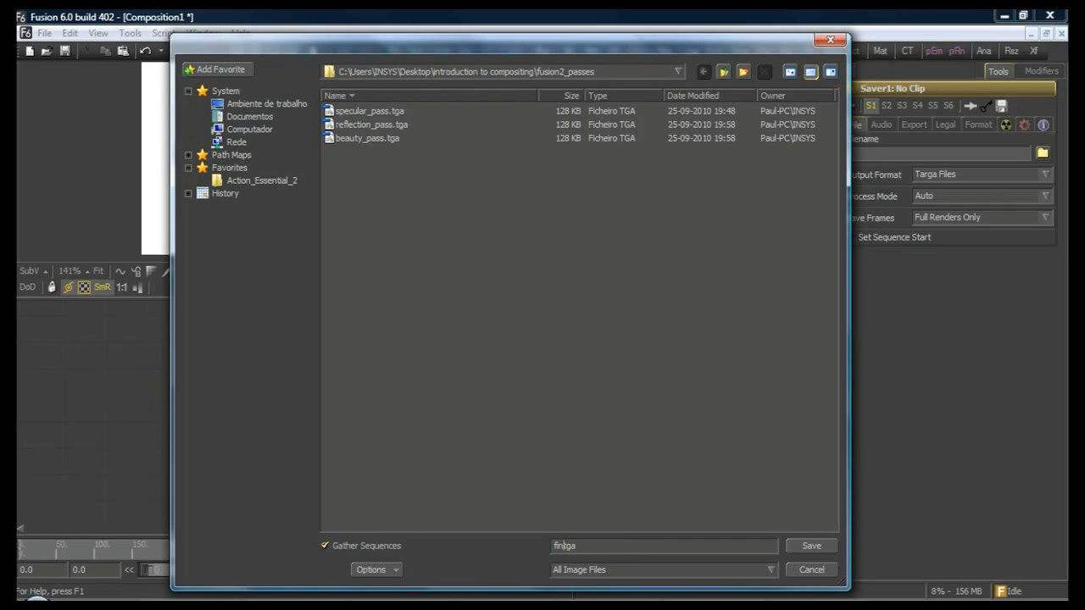
{"action": "type", "text": "a"}
{"action": "type", "text": "al."}
{"action": "left_click", "coordinate": [811, 546]}
- Connect Merge2's output to the Saver and display the Saver in the first viewer
{"action": "left_click_drag", "start_coordinate": [502, 448], "coordinate": [539, 450]}
{"action": "left_click_drag", "start_coordinate": [468, 451], "coordinate": [512, 450]}
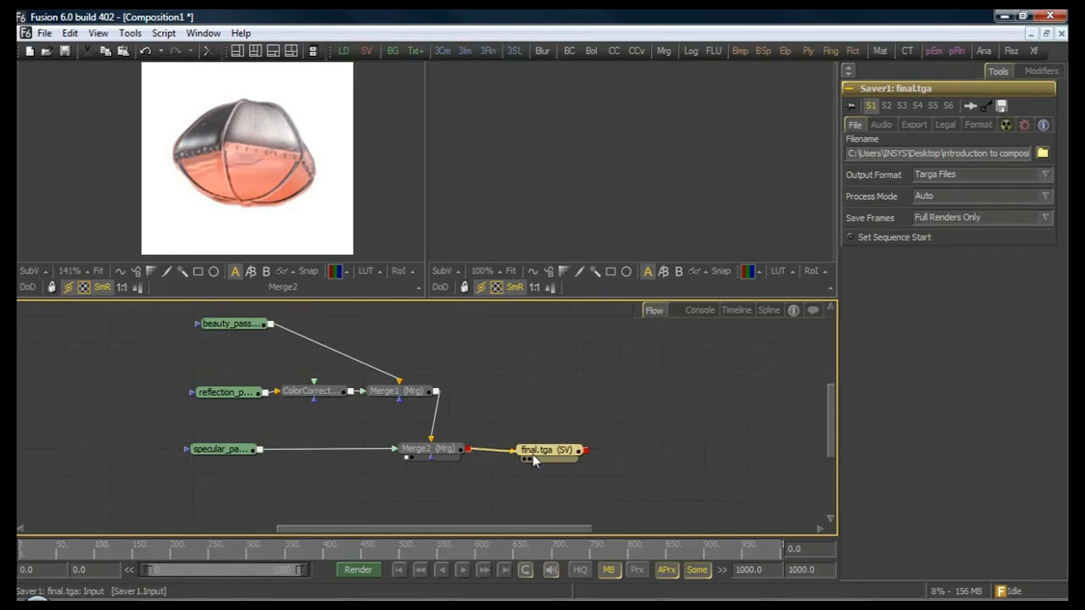
{"action": "middle_click", "coordinate": [283, 123]}
{"action": "left_click_drag", "start_coordinate": [556, 448], "coordinate": [330, 212]}
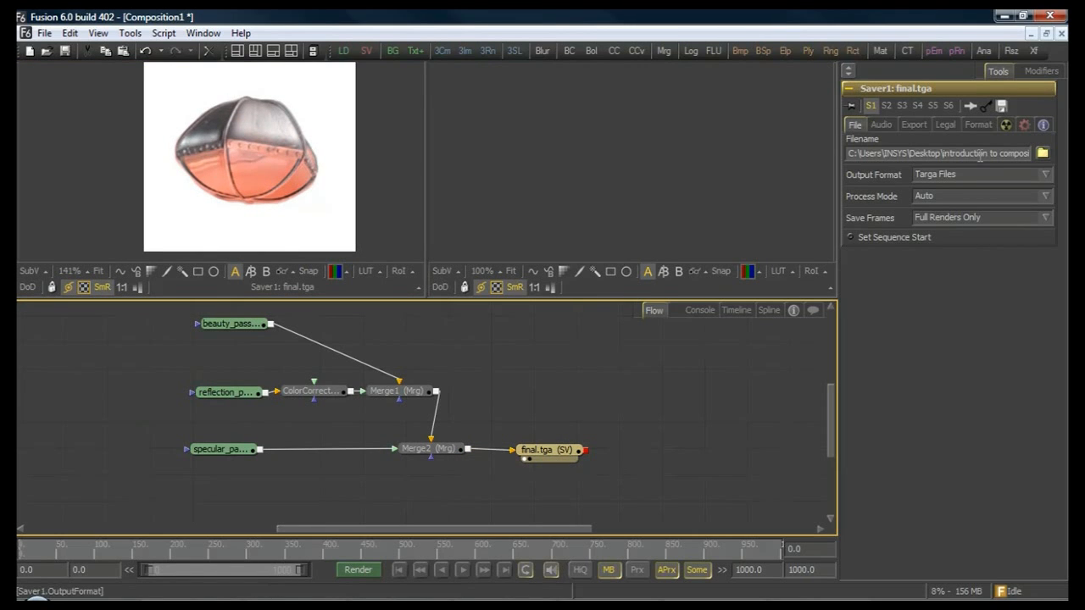
- Check the Saver's available output formats, keeping Targa Files, and inspect the end of its file path
{"action": "left_click", "coordinate": [954, 177]}
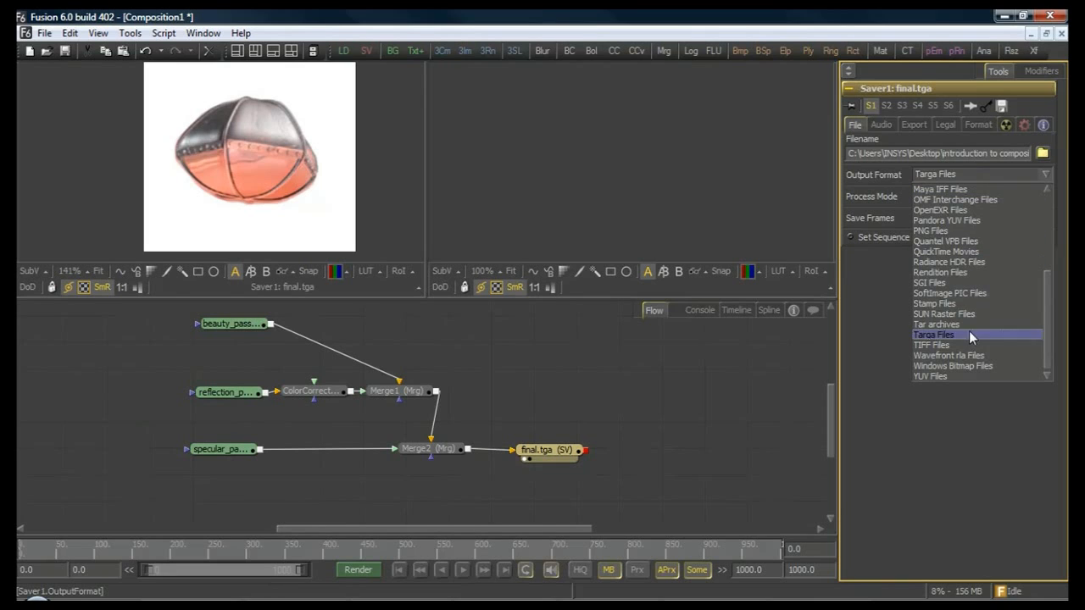
{"action": "left_click", "coordinate": [936, 184]}
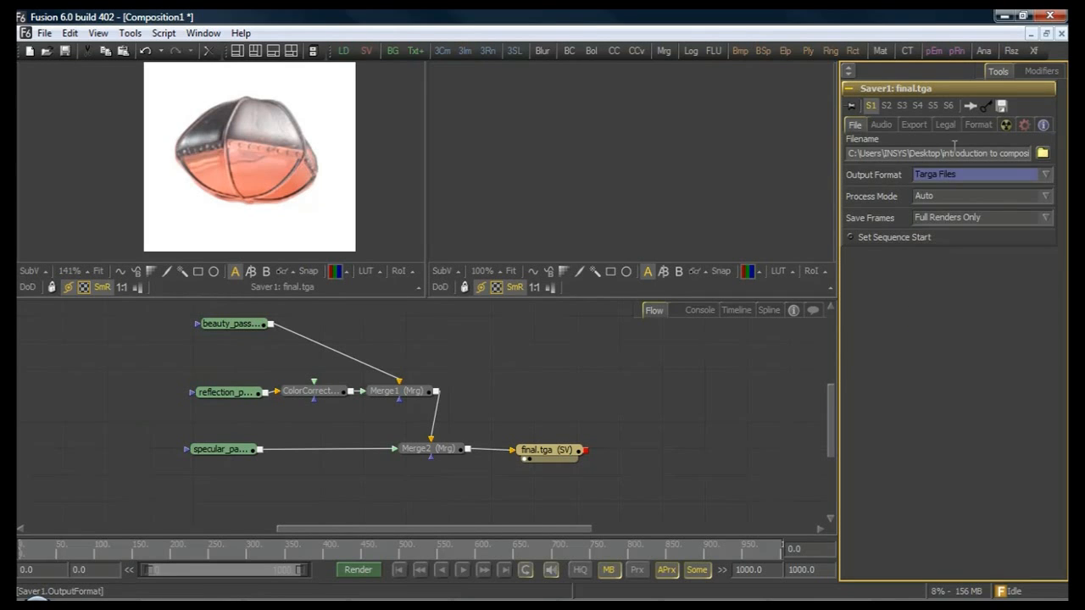
{"action": "left_click", "coordinate": [965, 154]}
{"action": "left_click", "coordinate": [961, 154]}
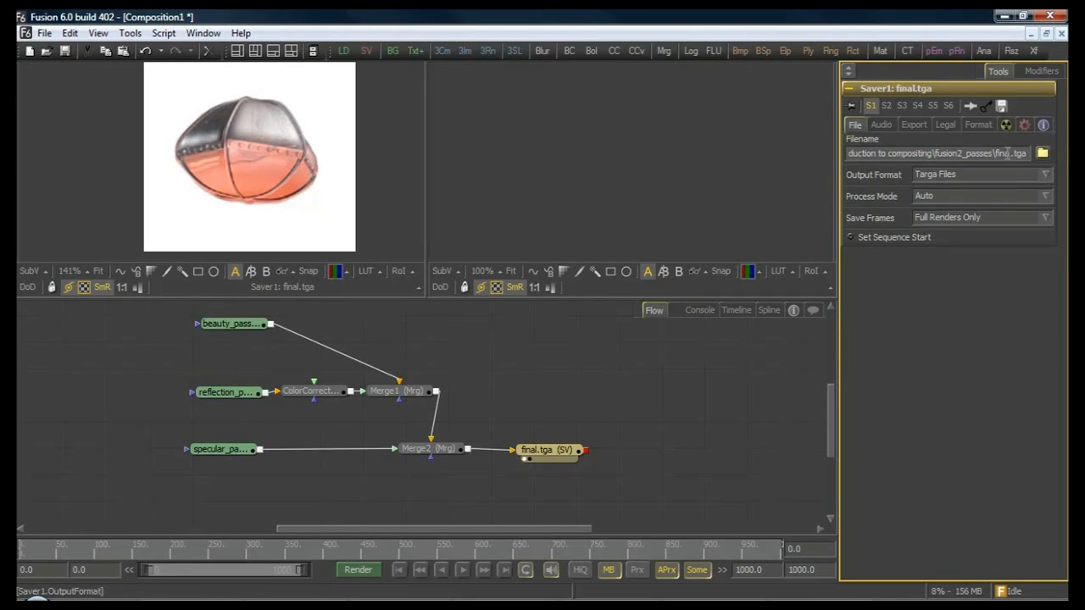
{"action": "left_click", "coordinate": [553, 451]}
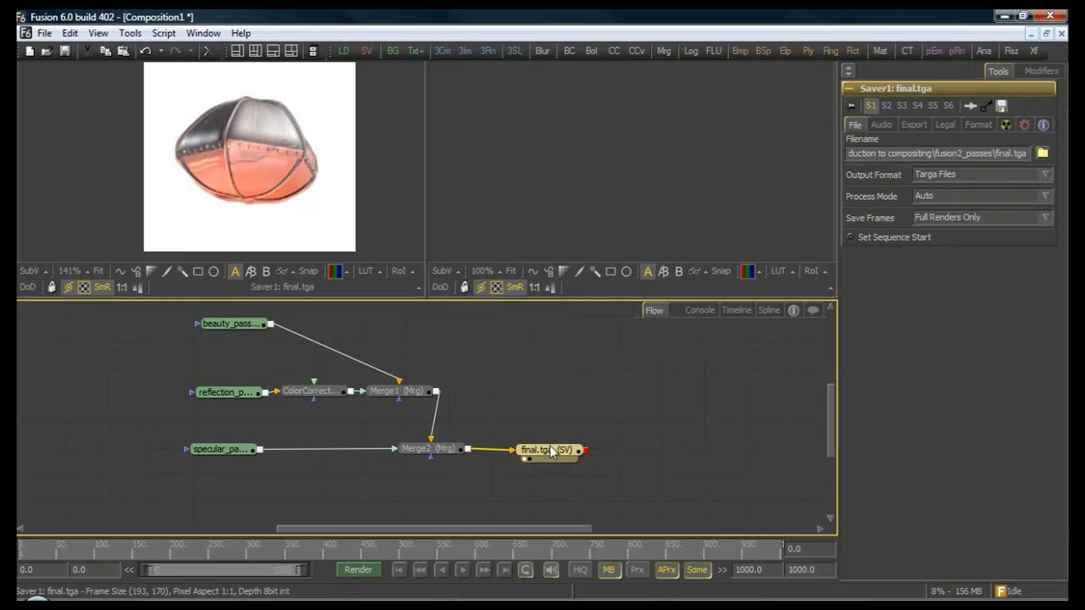
{"action": "left_click", "coordinate": [687, 463]}
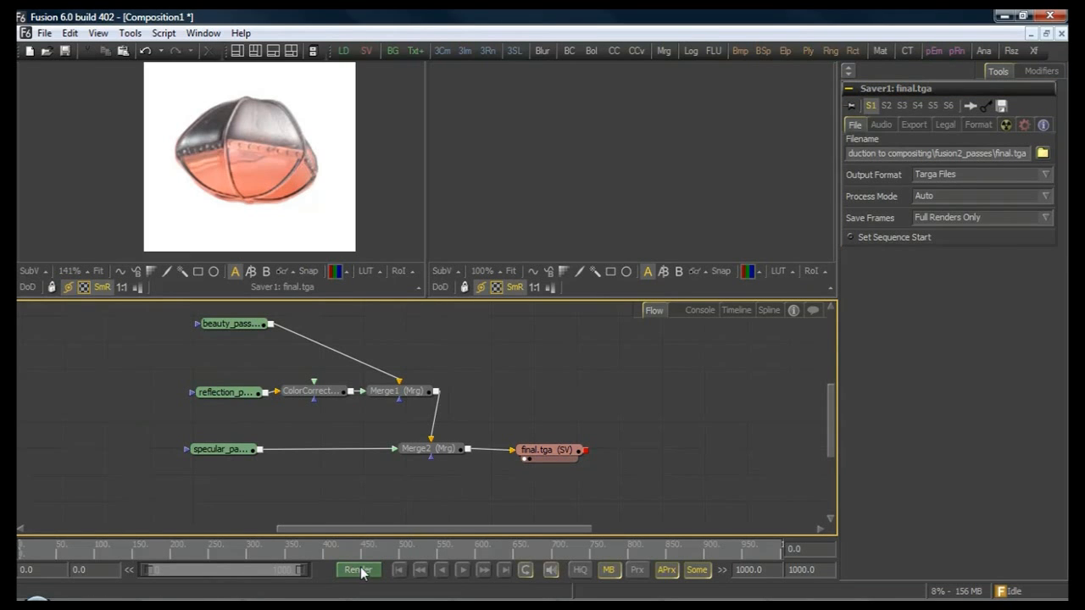
- Review the frame range in the render settings and start the render with the Final configuration
{"action": "left_click", "coordinate": [359, 571]}
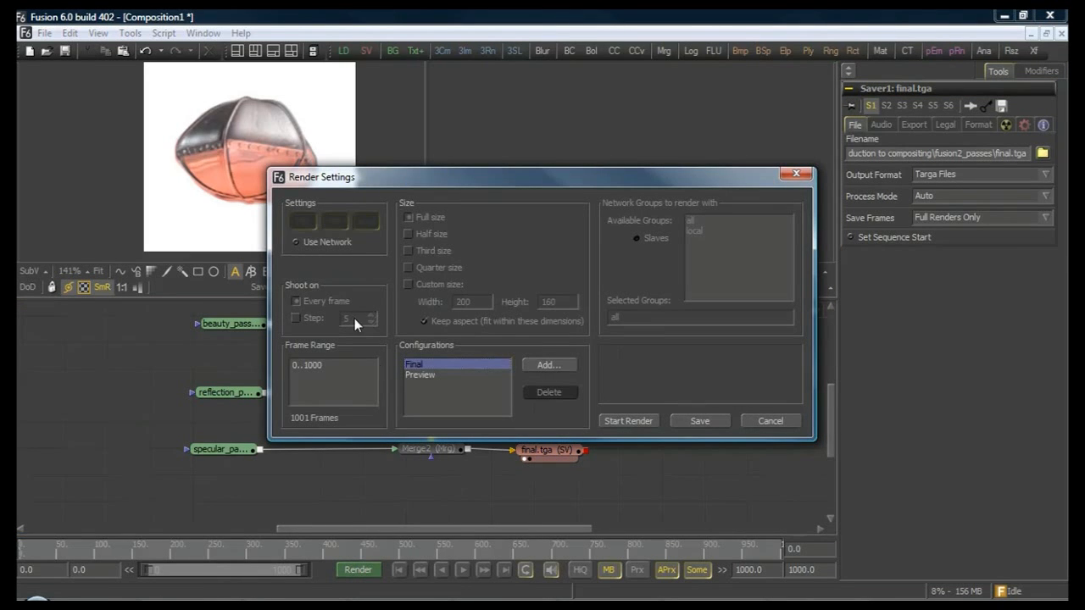
{"action": "left_click", "coordinate": [358, 384]}
{"action": "left_click_drag", "start_coordinate": [372, 371], "coordinate": [277, 378]}
{"action": "left_click", "coordinate": [351, 368]}
{"action": "left_click", "coordinate": [375, 375]}
{"action": "left_click", "coordinate": [638, 420]}
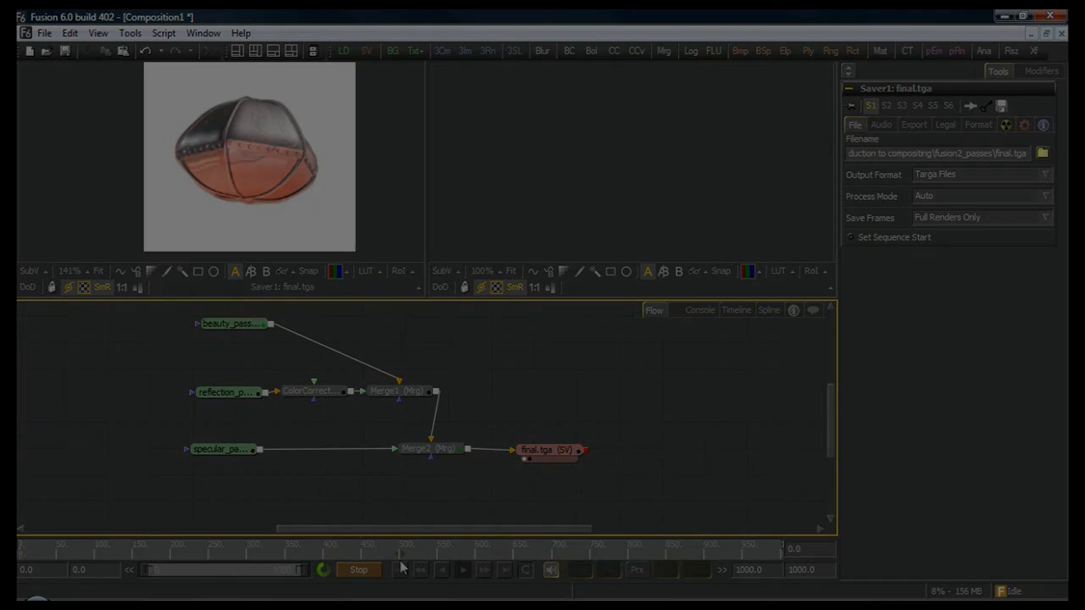